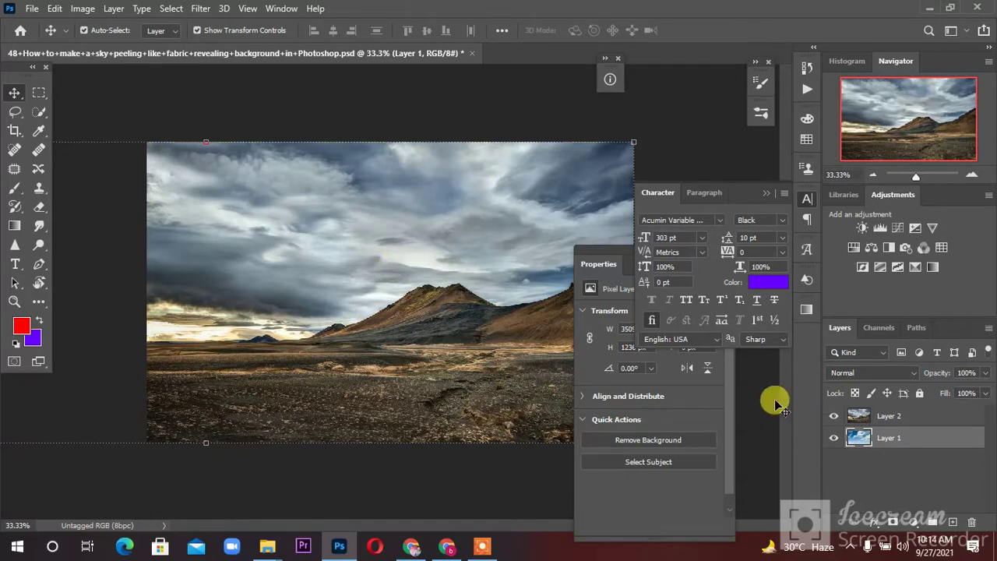
Try skewing Layer 2 by pulling its upper-left corner down along the edge, and undo the skew
left_click(870, 414)
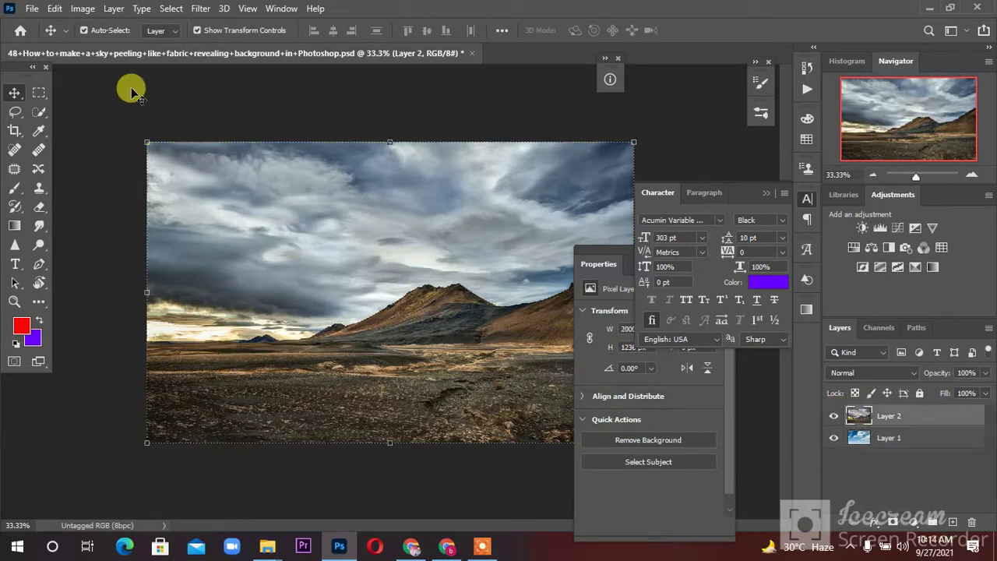
left_click(62, 11)
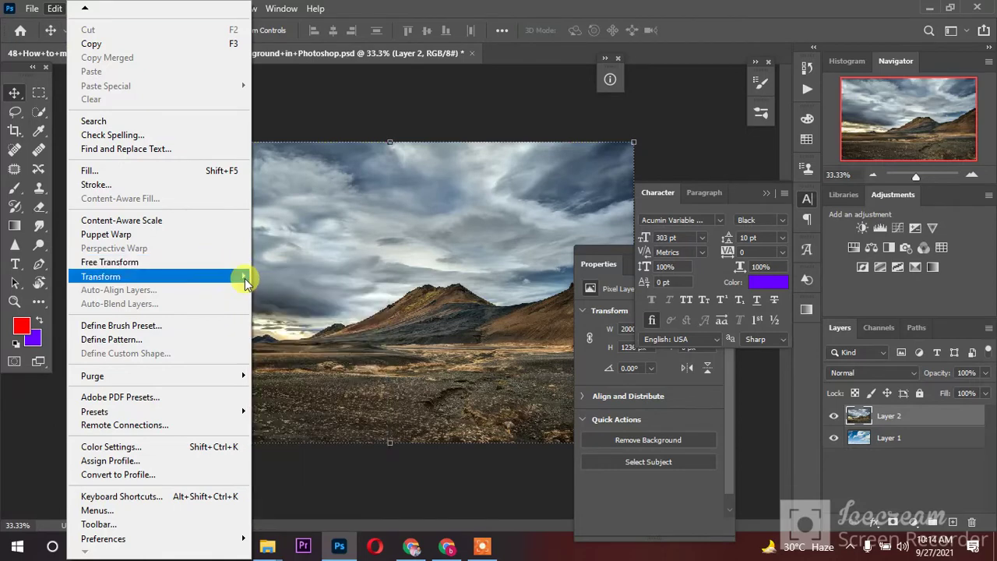
mouse_move(245, 278)
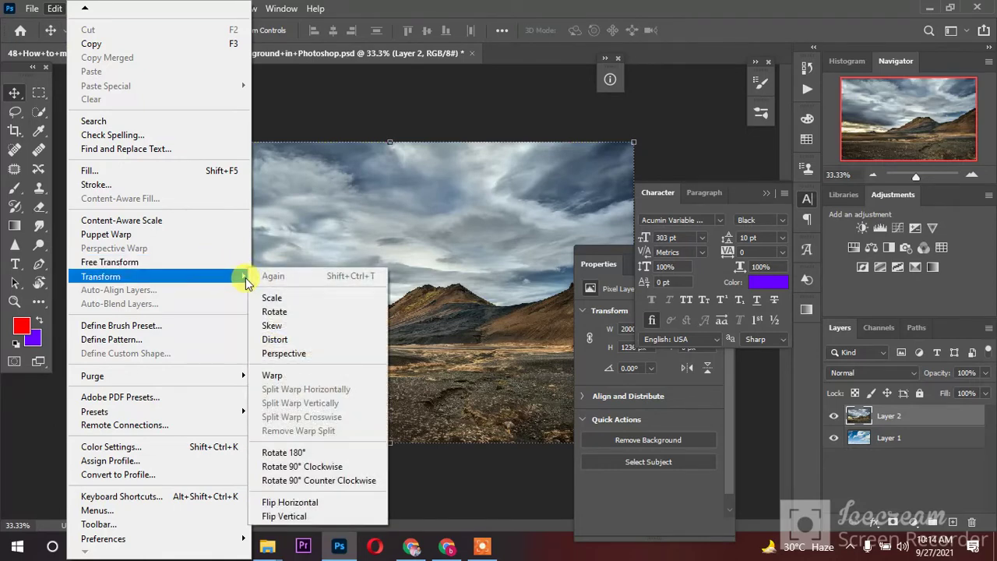
left_click(269, 325)
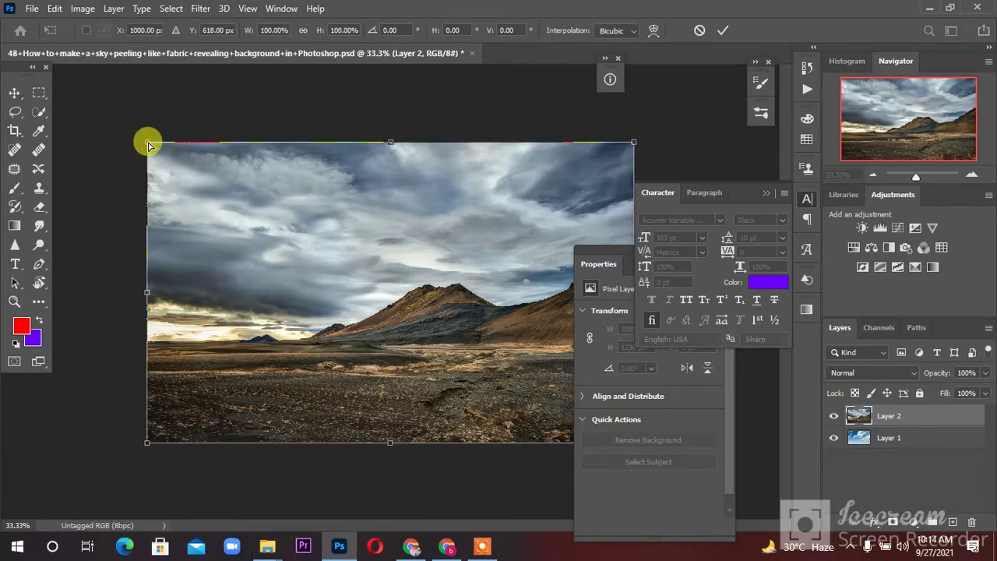
left_click_drag(149, 145, 203, 215)
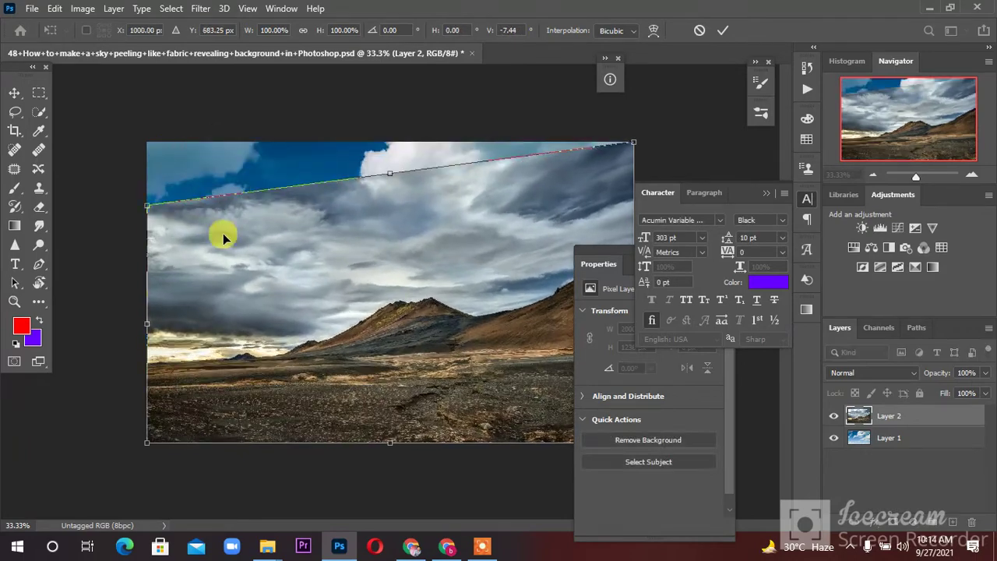
left_click_drag(143, 205, 151, 188)
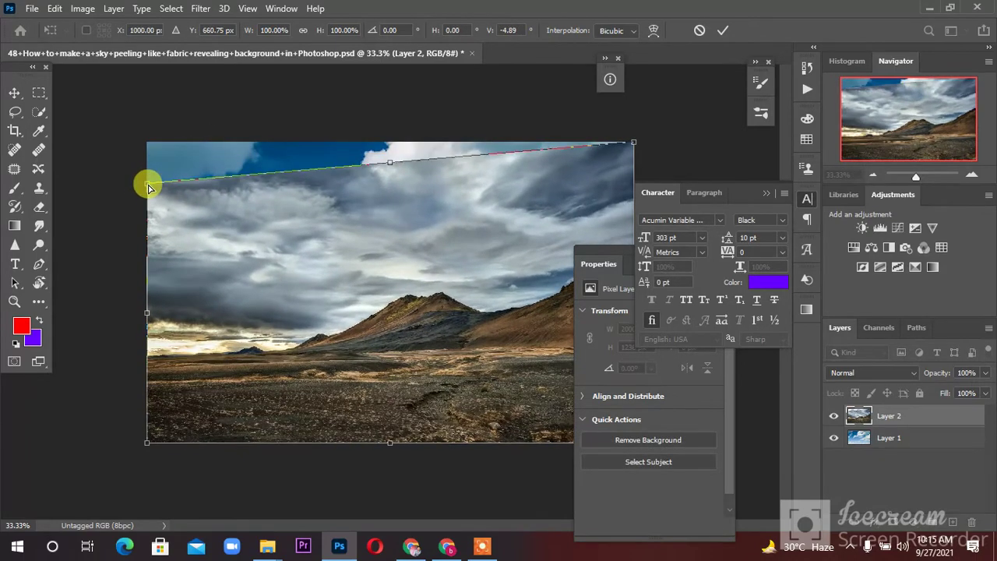
key("ctrl+z")
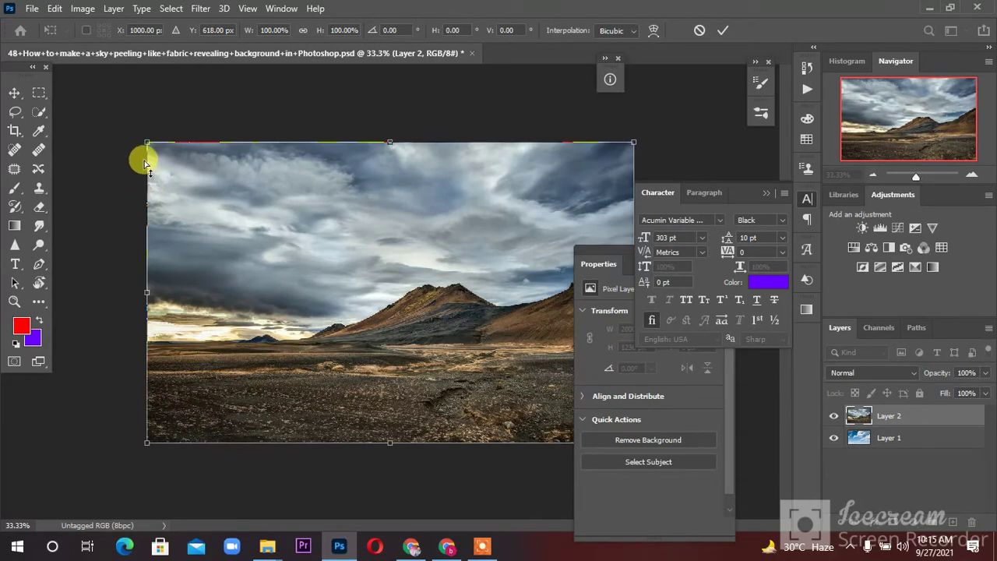
Try distorting Layer 2 by moving its upper-left and upper-right corners down toward the hills
left_click(55, 14)
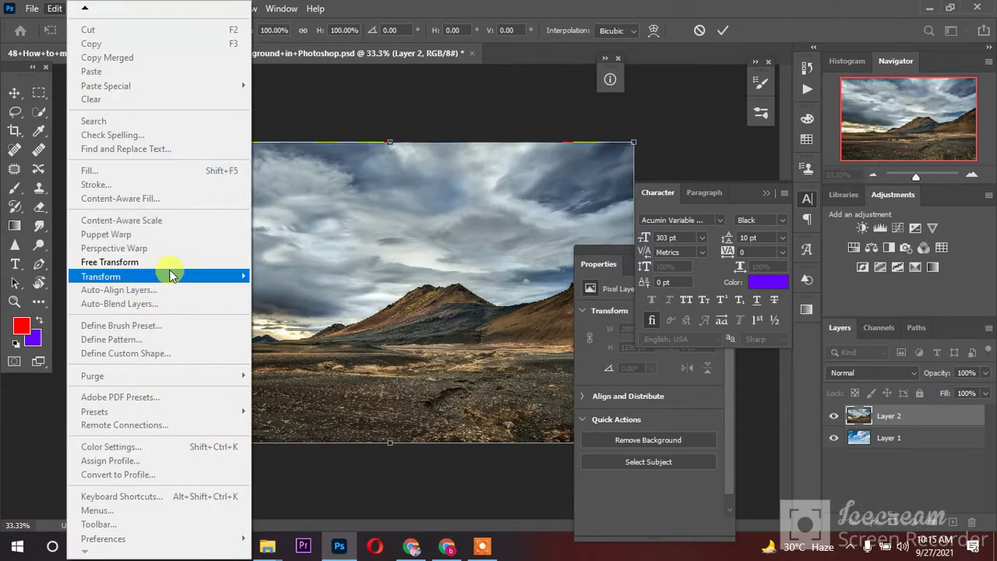
mouse_move(176, 279)
left_click(275, 339)
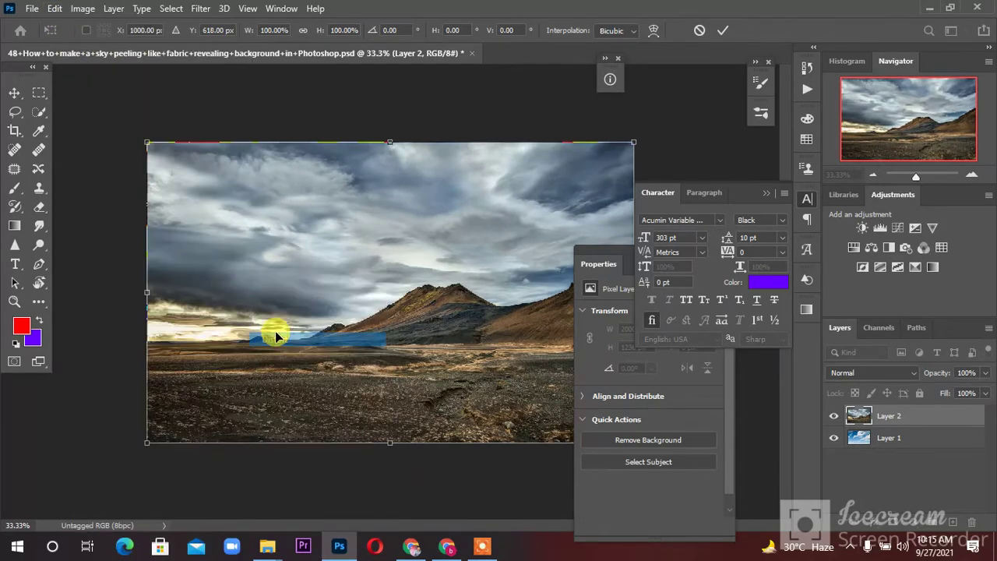
left_click_drag(148, 145, 435, 378)
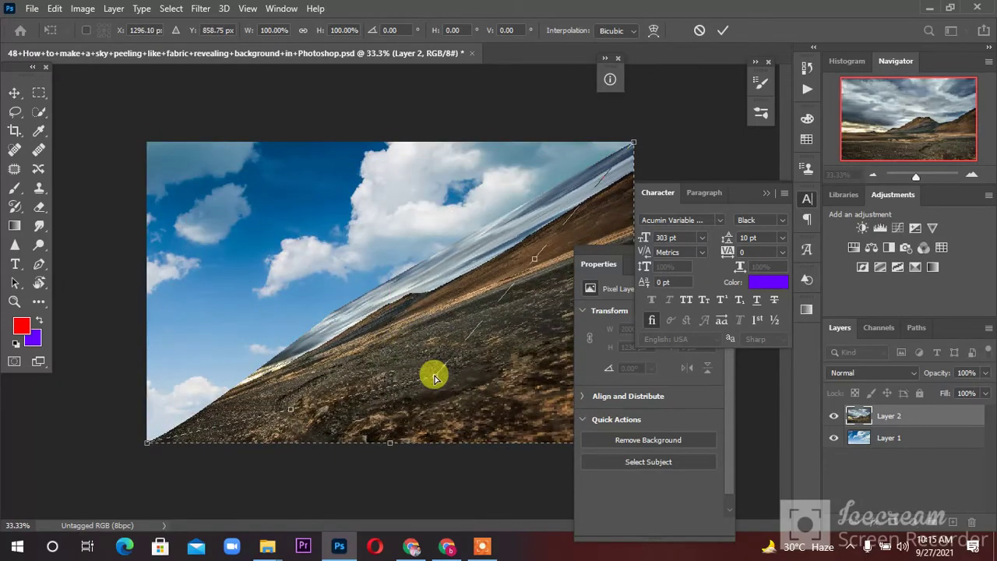
left_click_drag(434, 378, 157, 324)
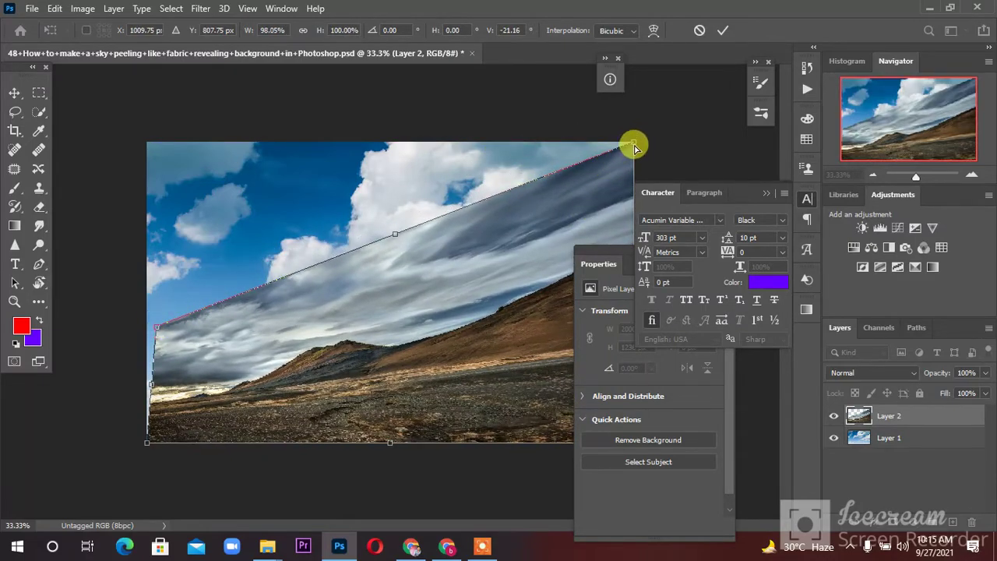
left_click_drag(634, 145, 592, 303)
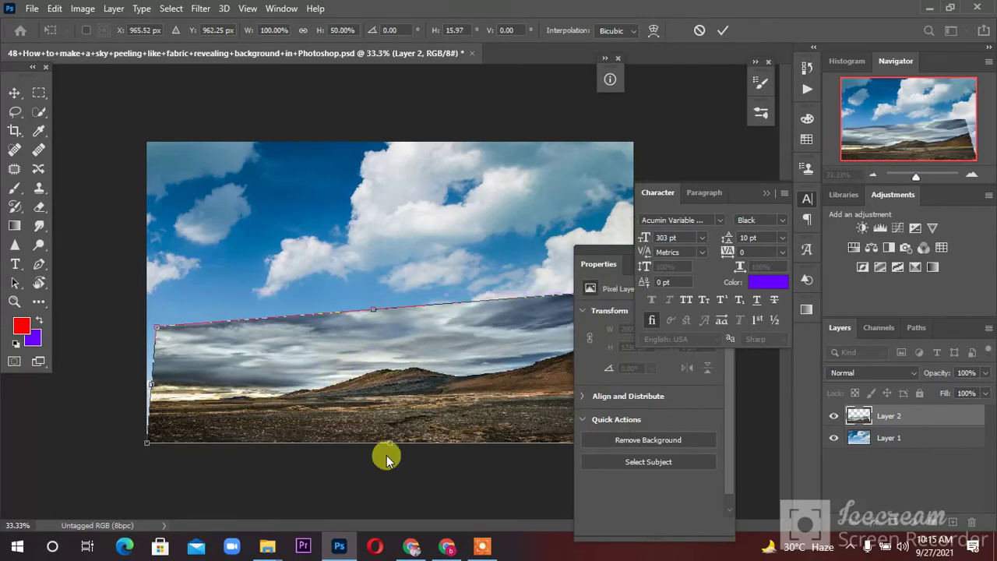
Try flipping the distorted Layer 2 upside down over its upper edge, widening its right side and shifting it upward, and discard the distortion
left_click_drag(392, 447, 413, 16)
left_click_drag(261, 212, 243, 211)
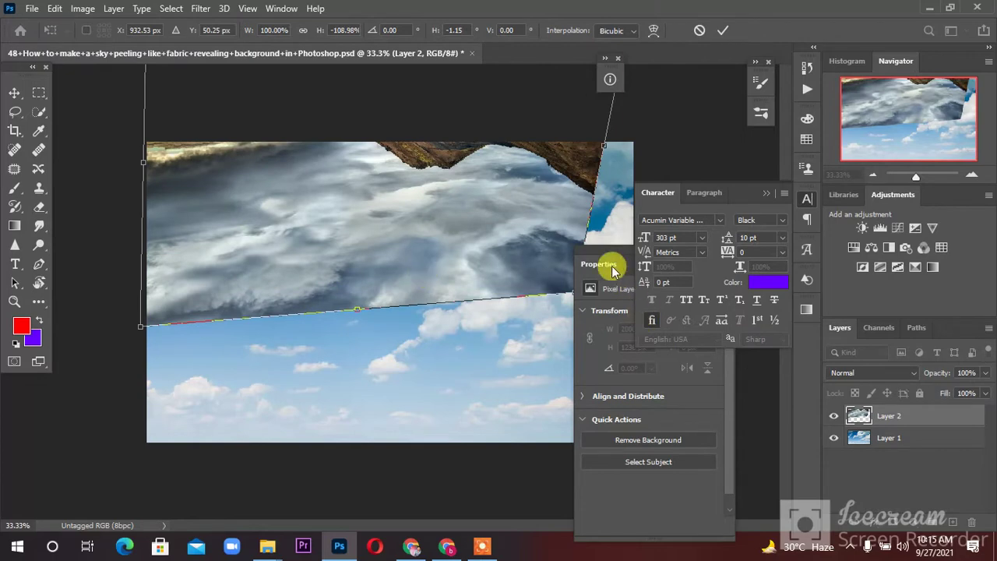
left_click_drag(615, 251, 647, 300)
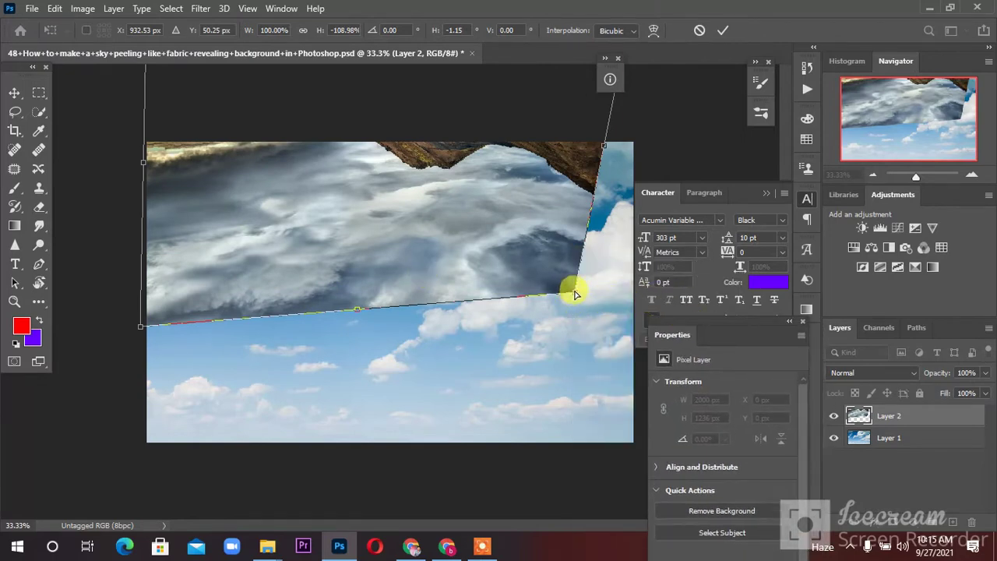
left_click_drag(576, 294, 641, 290)
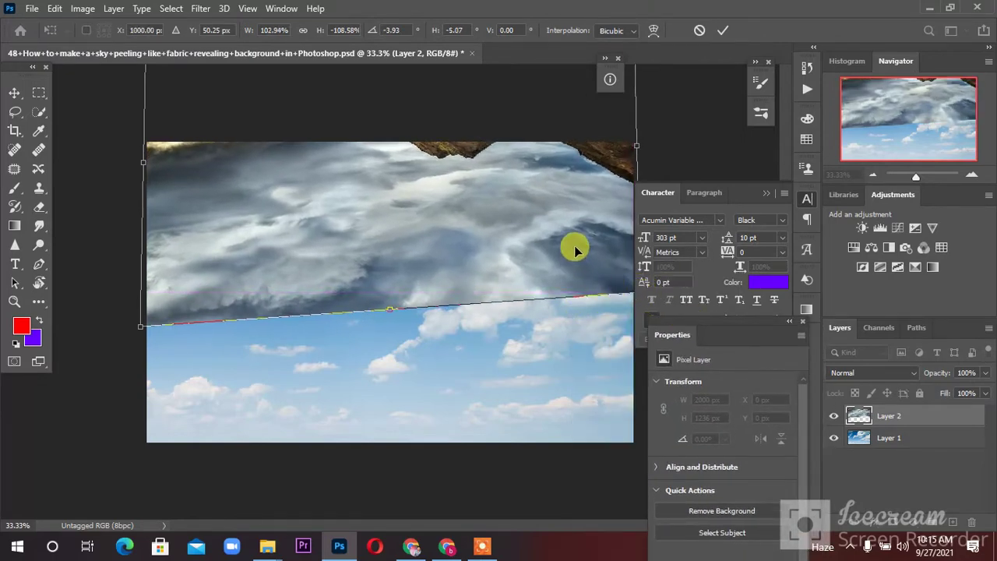
left_click_drag(576, 249, 577, 204)
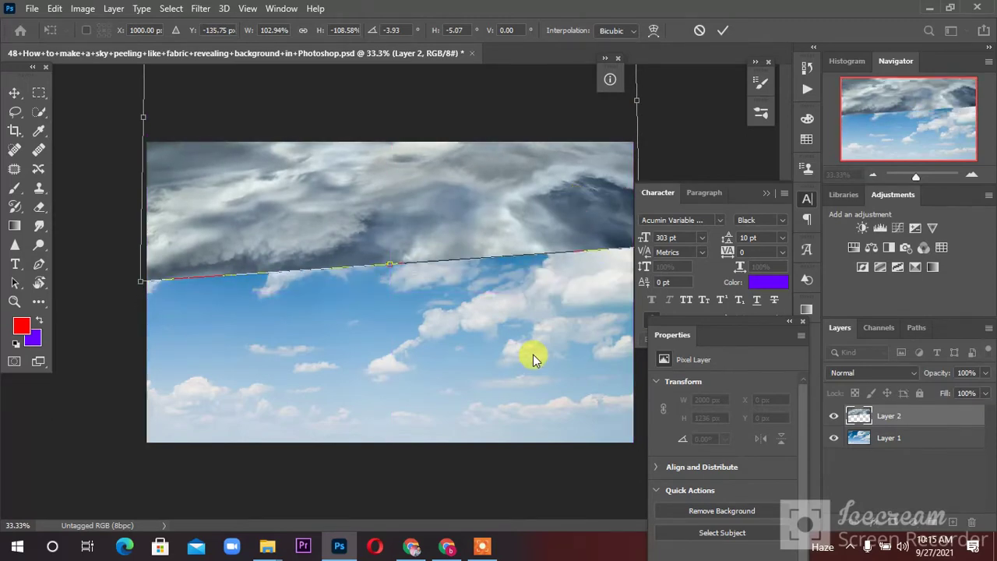
key("Return")
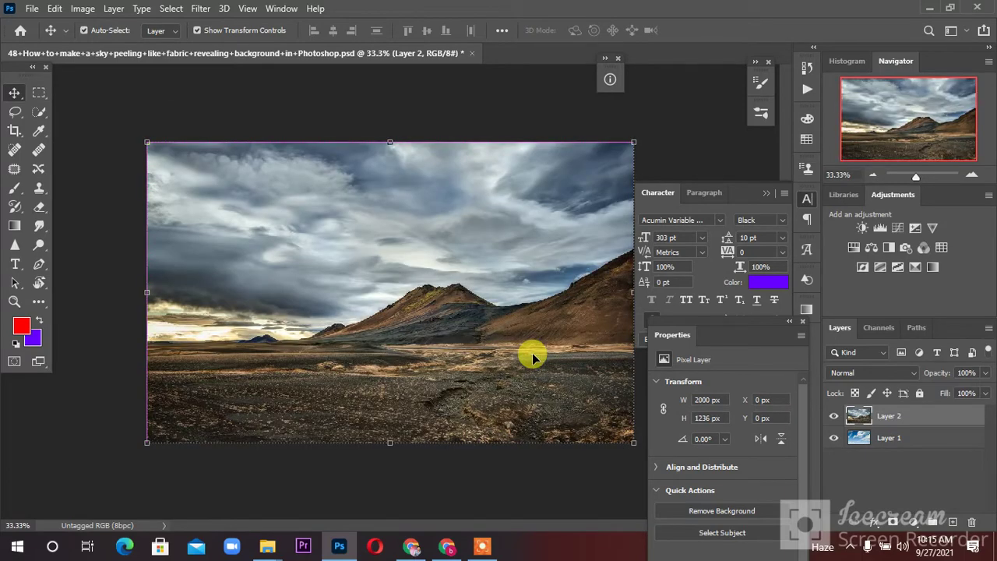
Warp Layer 2, folding its upper-left corner diagonally inward to peel the stormy sky away from the blue sky
left_click(54, 8)
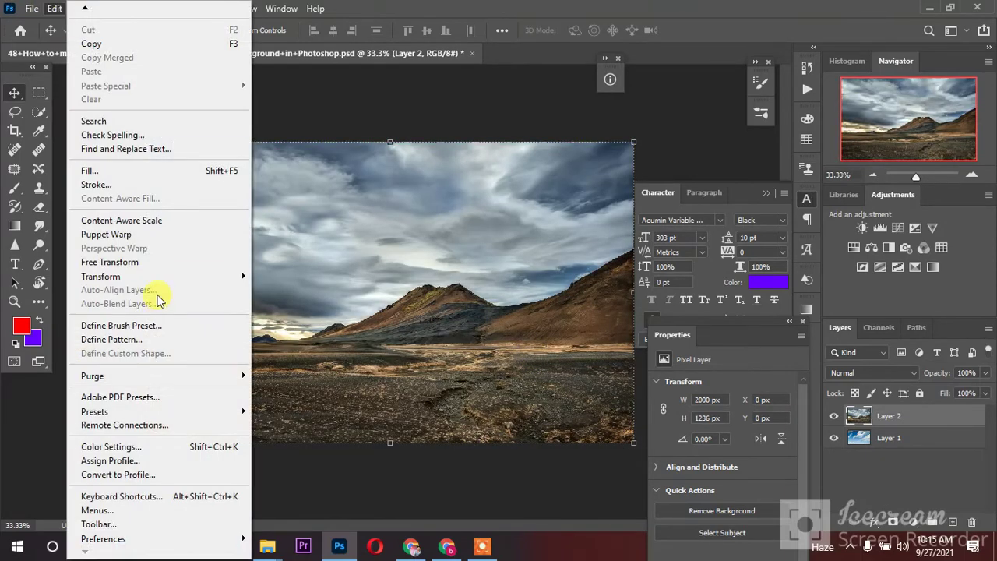
mouse_move(215, 282)
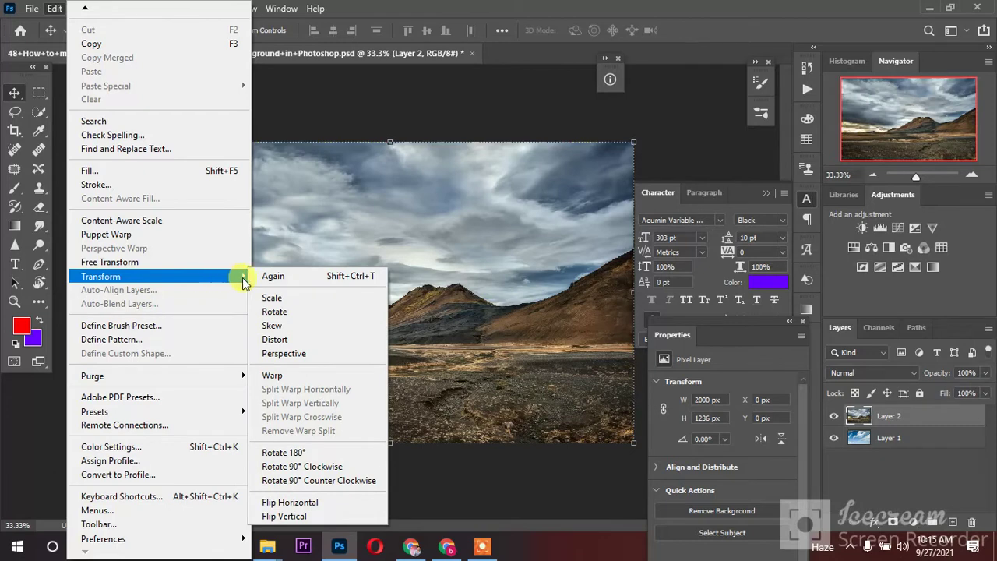
left_click(279, 375)
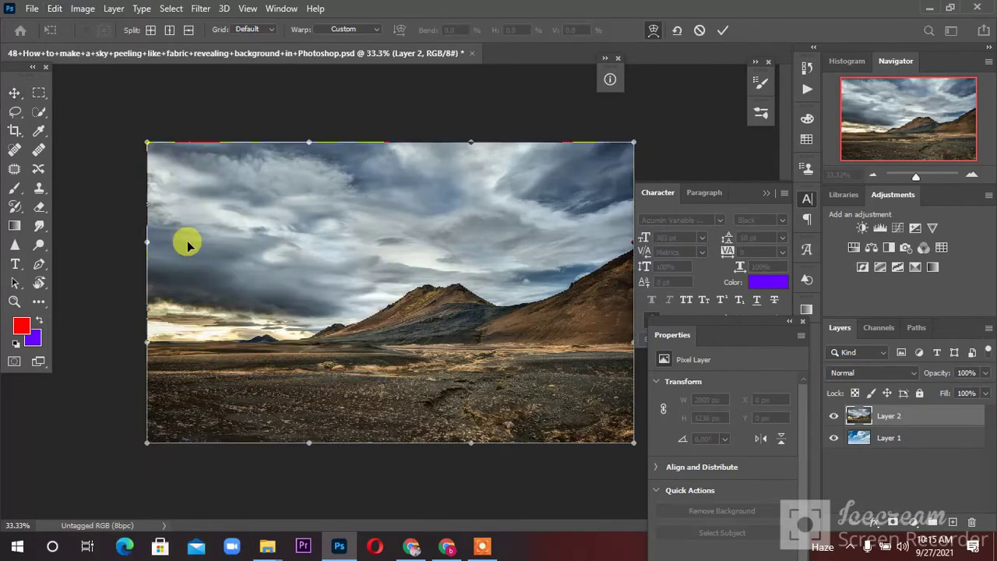
left_click_drag(149, 143, 318, 281)
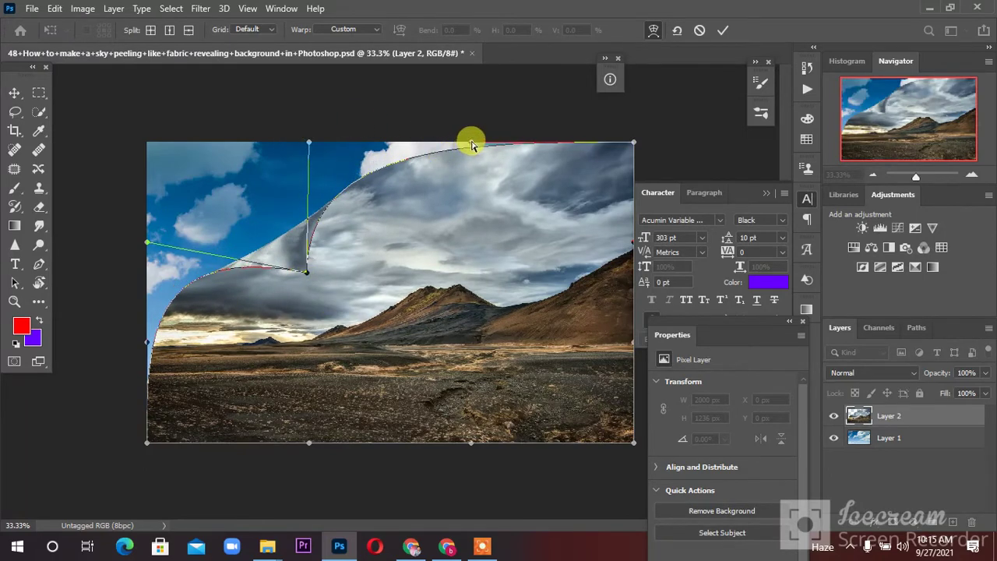
Refine the peel's curves with the warp handles, pull the folded corner further down toward the mountain, and apply the warp
left_click_drag(471, 145, 429, 131)
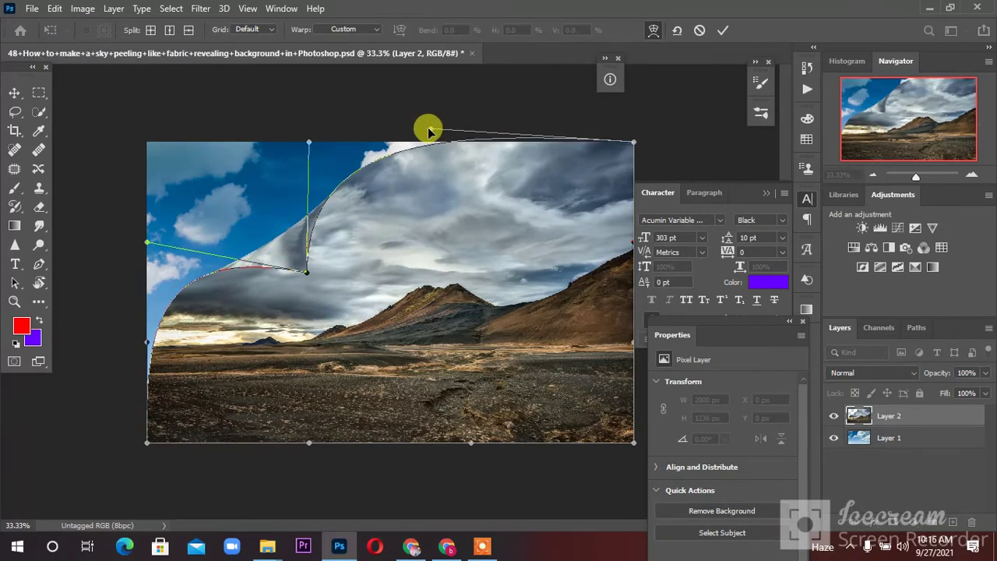
left_click_drag(311, 142, 356, 118)
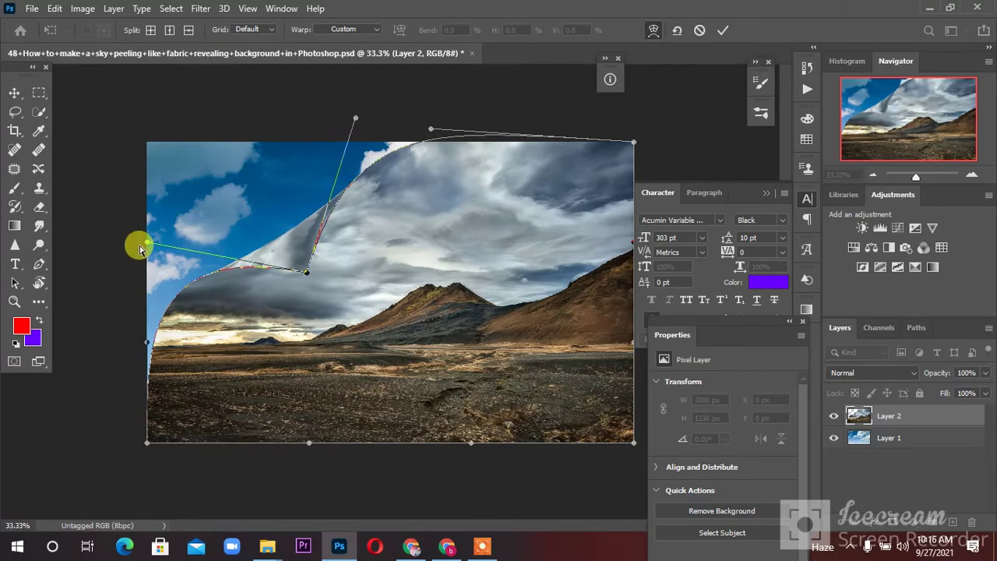
left_click_drag(146, 246, 104, 271)
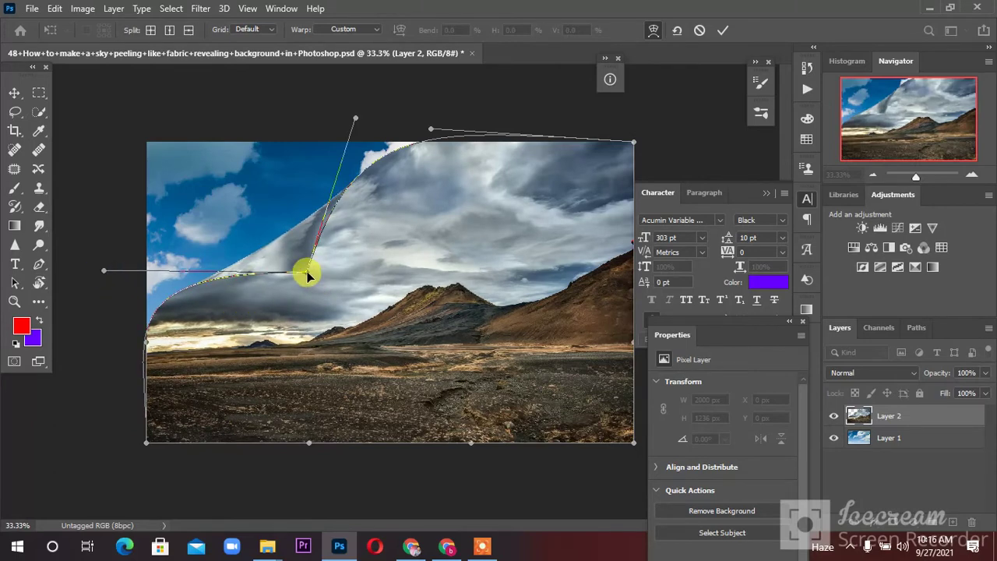
left_click_drag(307, 274, 340, 307)
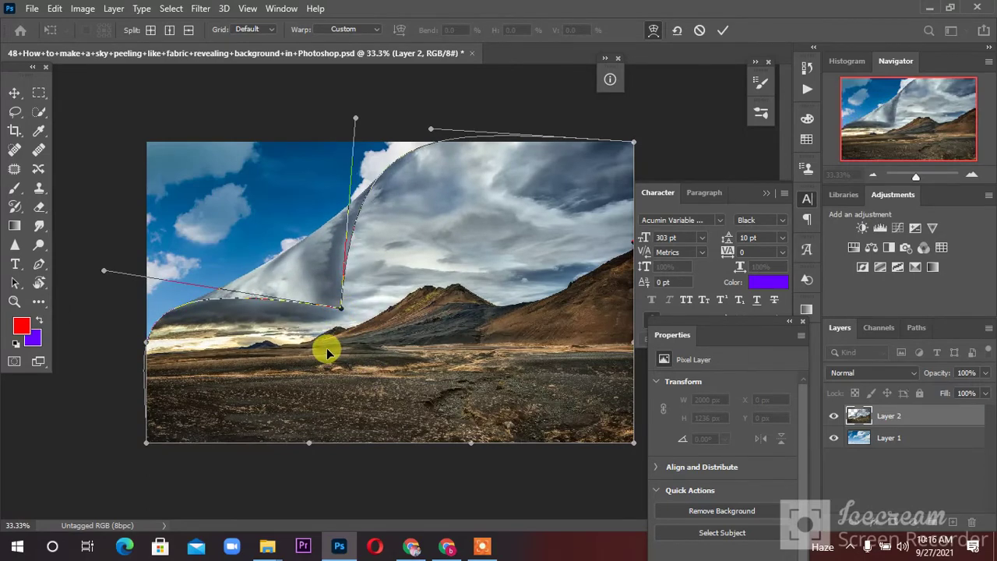
key("Return")
key("v")
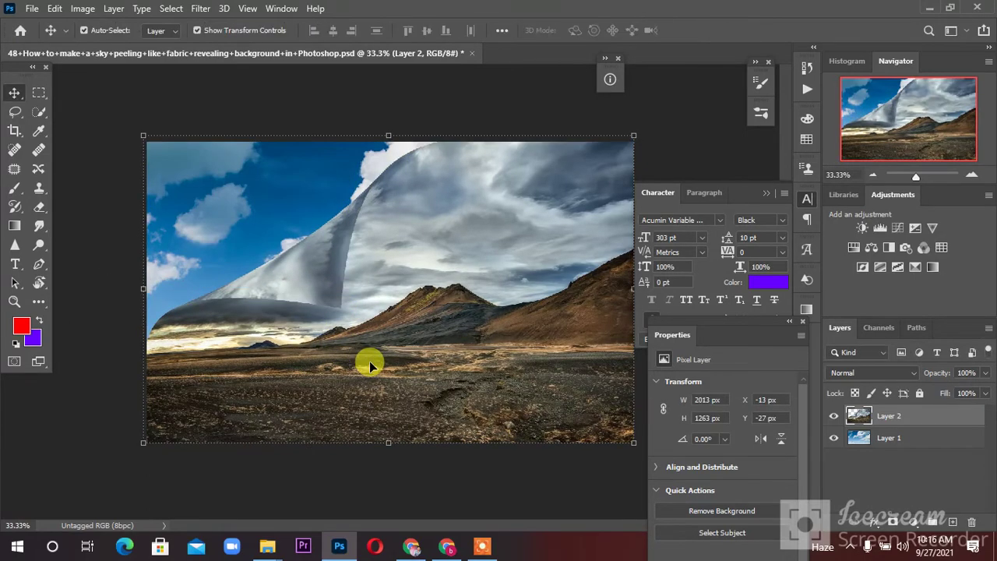
Reposition the blue sky on Layer 1 behind the peeled corner, at about X -2226 px and Y -114 px
left_click_drag(199, 275, 195, 197)
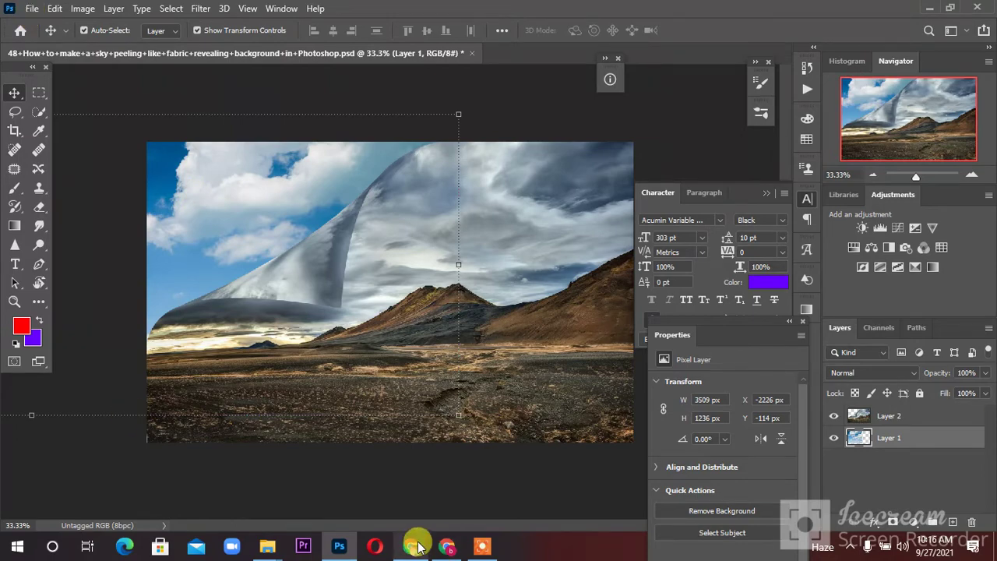
Switch to Chrome and search Google for "sun pictures" in a new tab, showing the image results
mouse_move(440, 550)
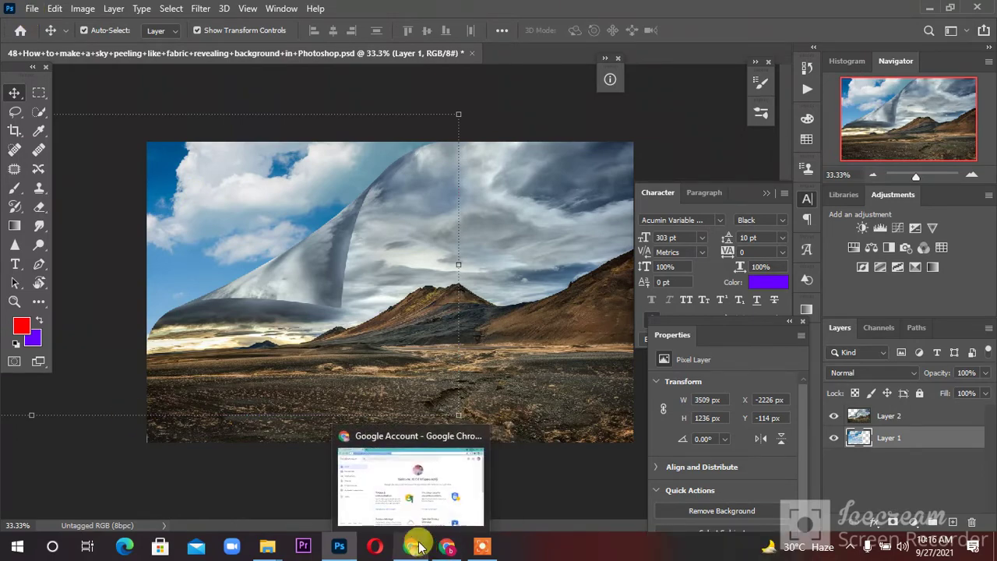
left_click(407, 516)
left_click(196, 12)
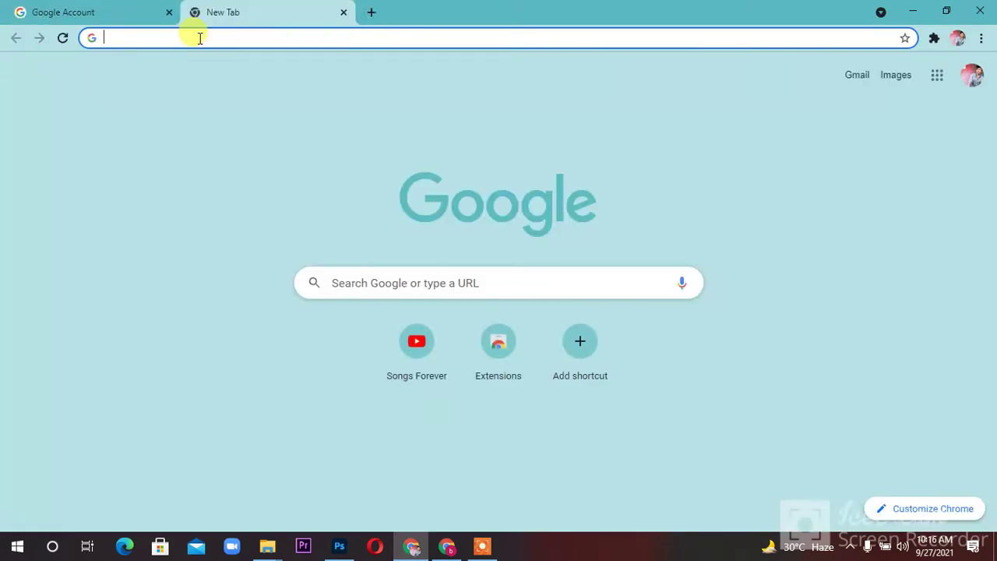
type("sun")
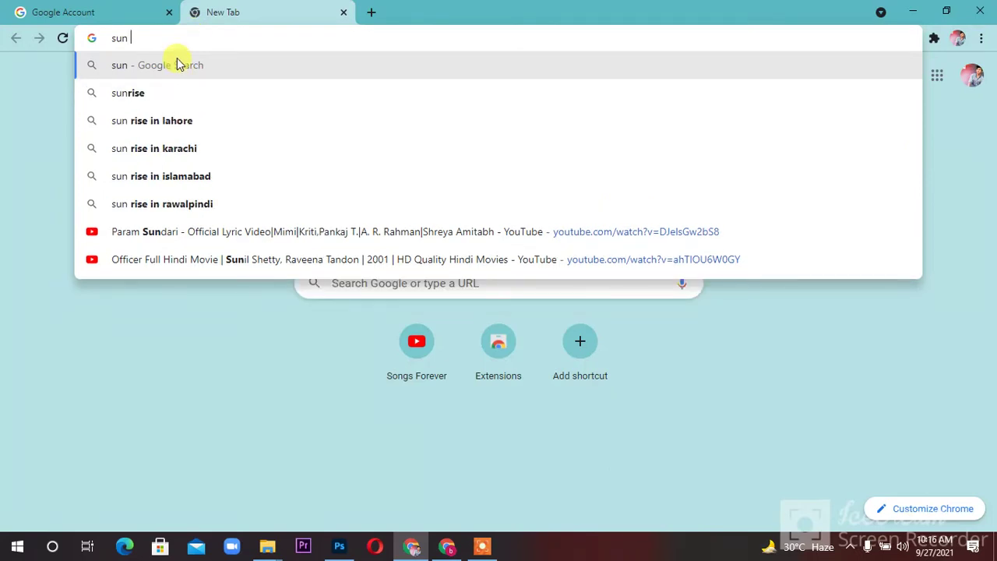
type(" pictures")
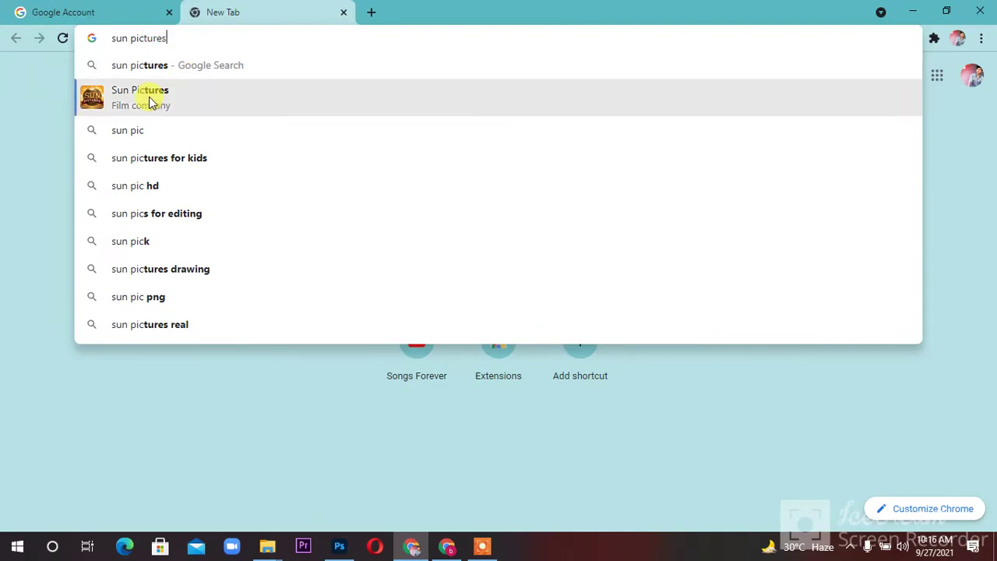
left_click(152, 100)
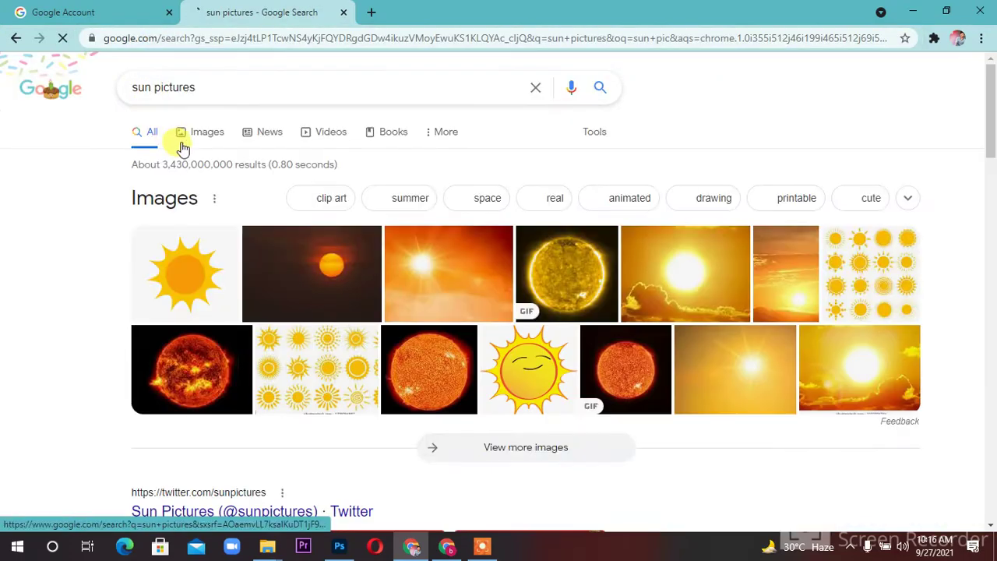
left_click(187, 140)
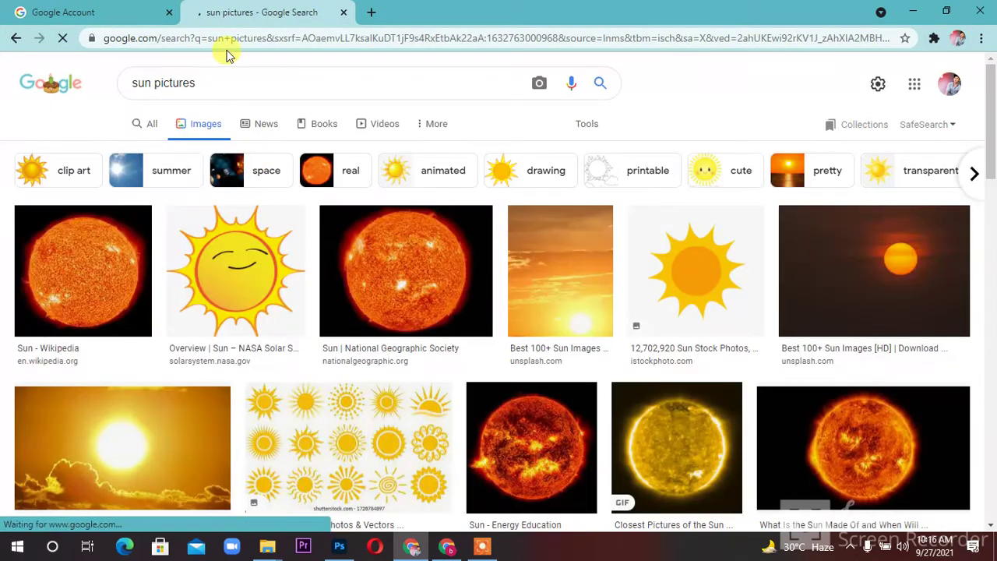
Refine the image search to "sun pictures png"
left_click(231, 81)
type("png")
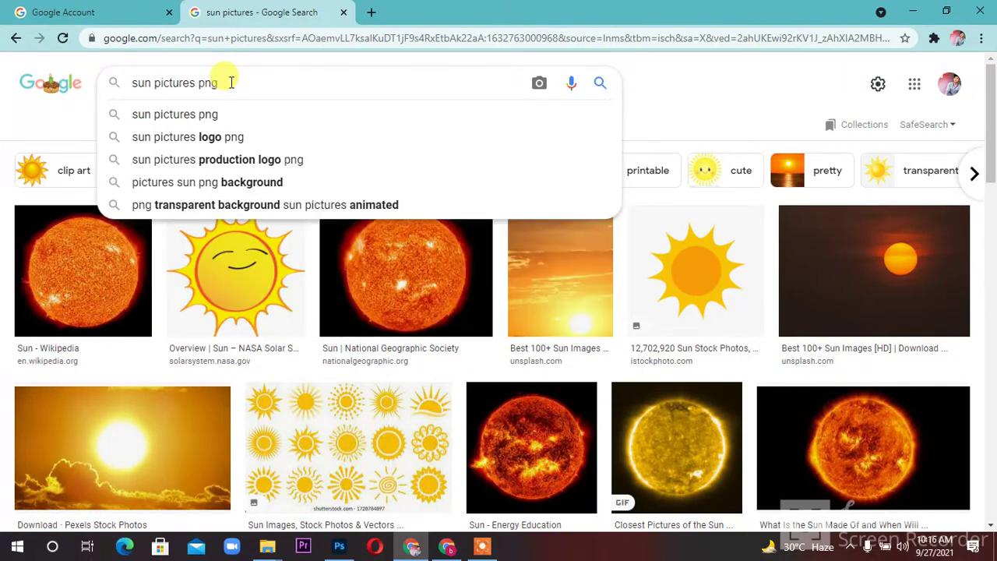
key("Return")
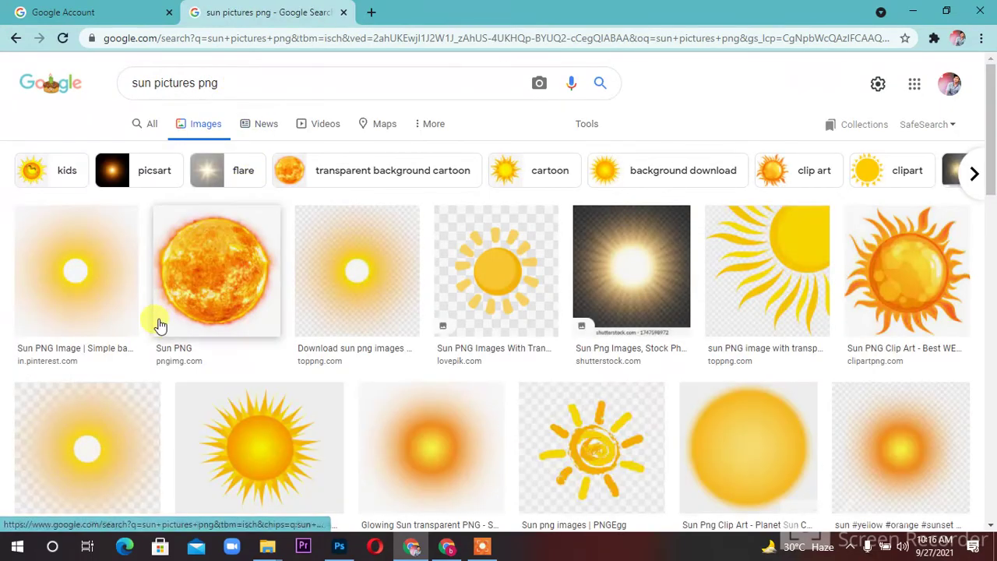
Open the Planet Sun Clipart PNG from the image results and its NicePNG page in a separate tab
scroll(993, 187, "down", 3)
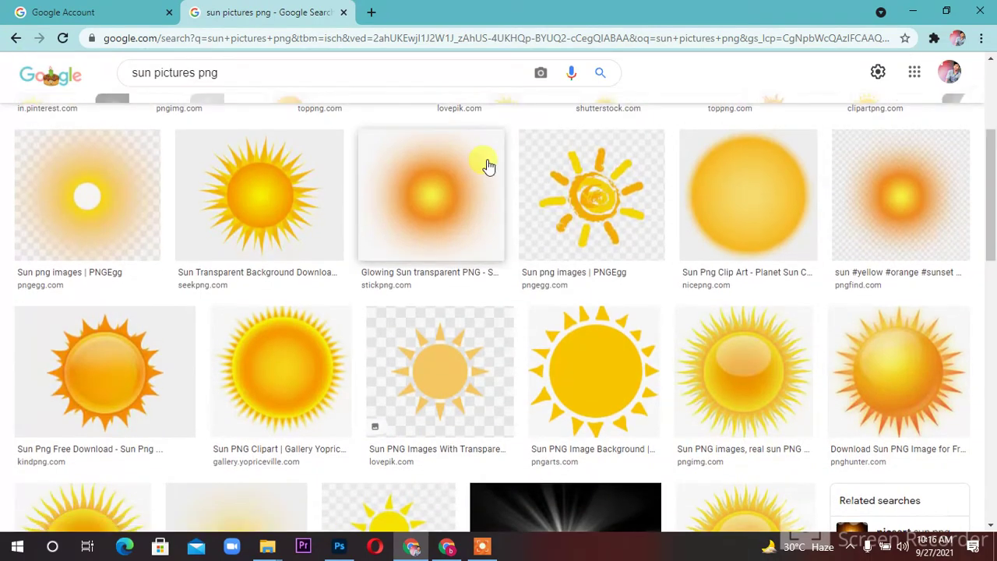
left_click(767, 199)
left_click(764, 193)
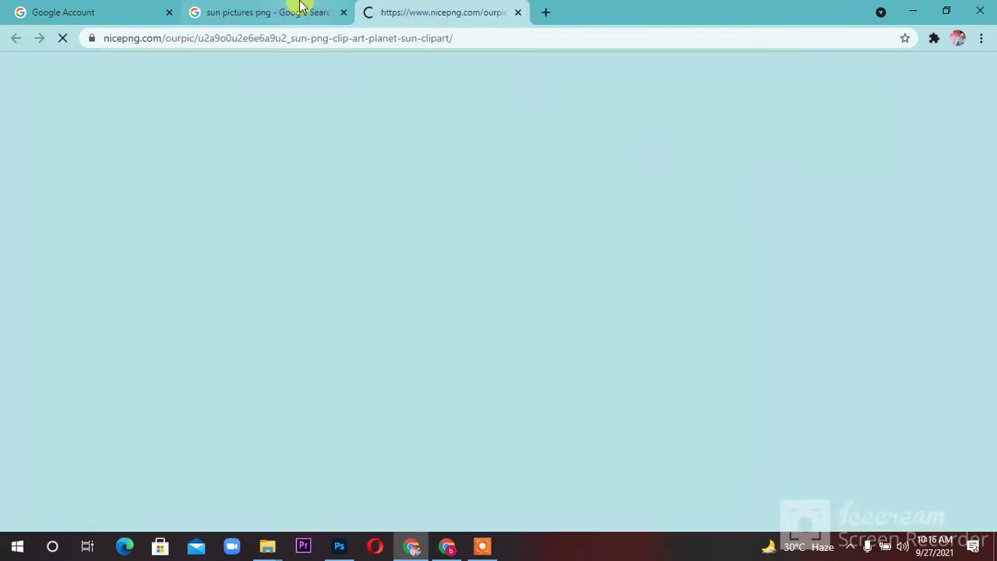
left_click(299, 8)
left_click(445, 10)
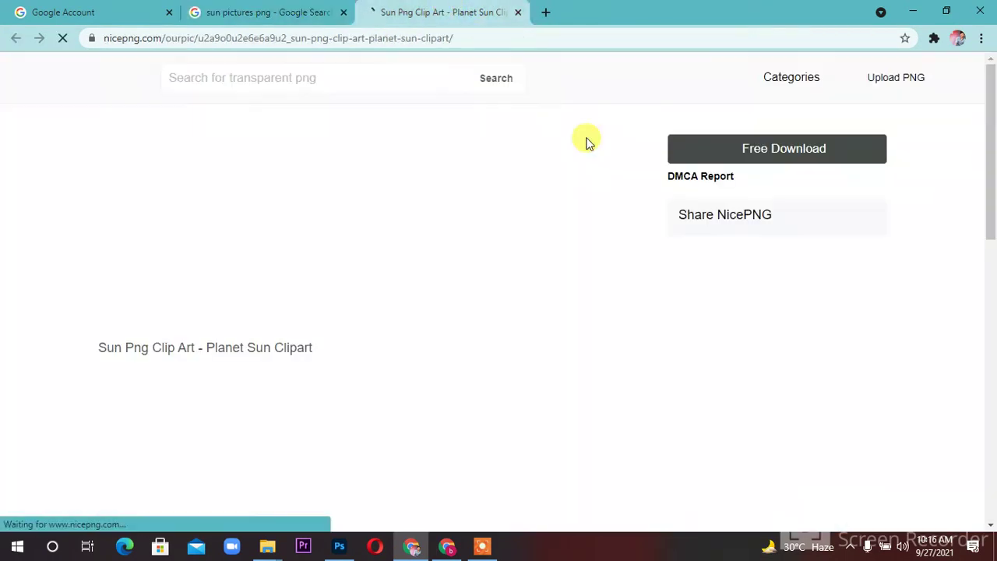
Examine the sun image and its file details on the NicePNG page, including the enlarged version
mouse_move(991, 114)
left_mouse_down()
mouse_move(987, 182)
mouse_move(982, 113)
left_mouse_up()
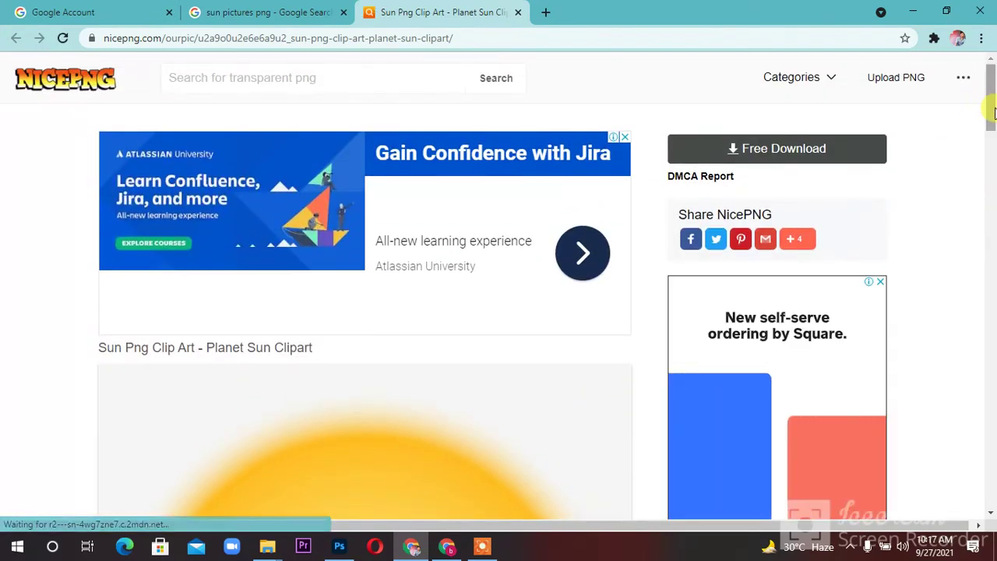
scroll(512, 359, "down", 2)
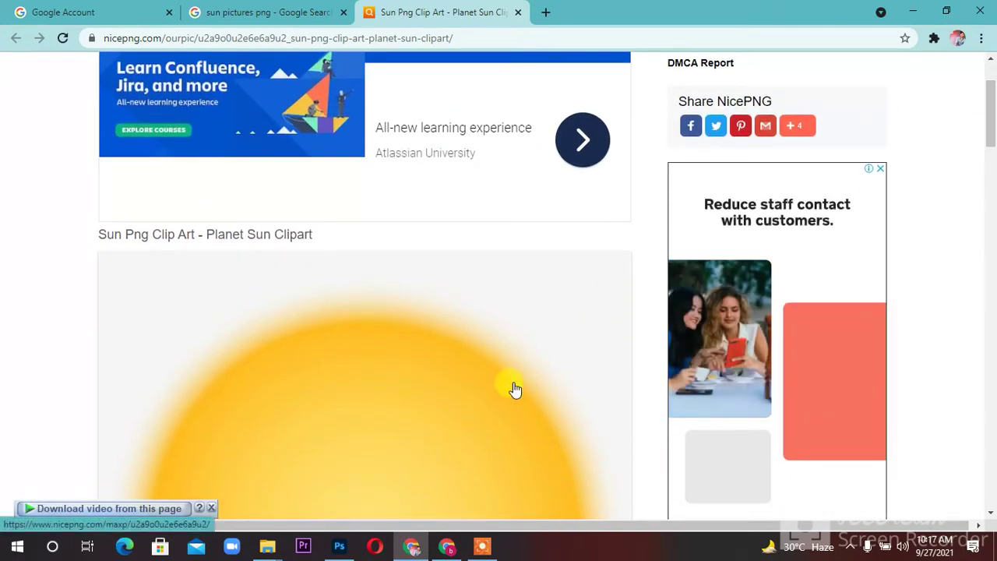
left_click_drag(989, 121, 991, 182)
scroll(486, 179, "up", 1)
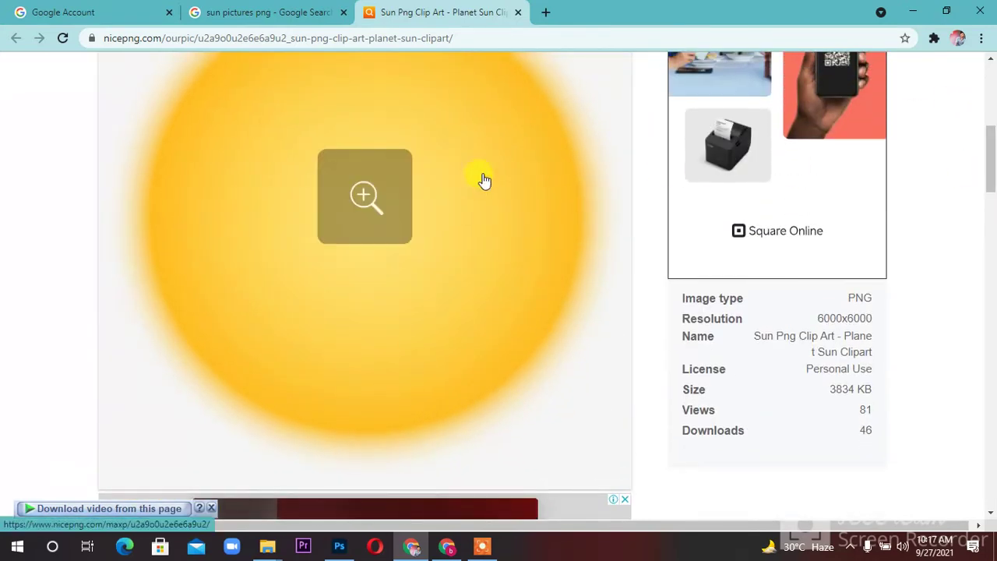
left_click(474, 173)
left_click(400, 11)
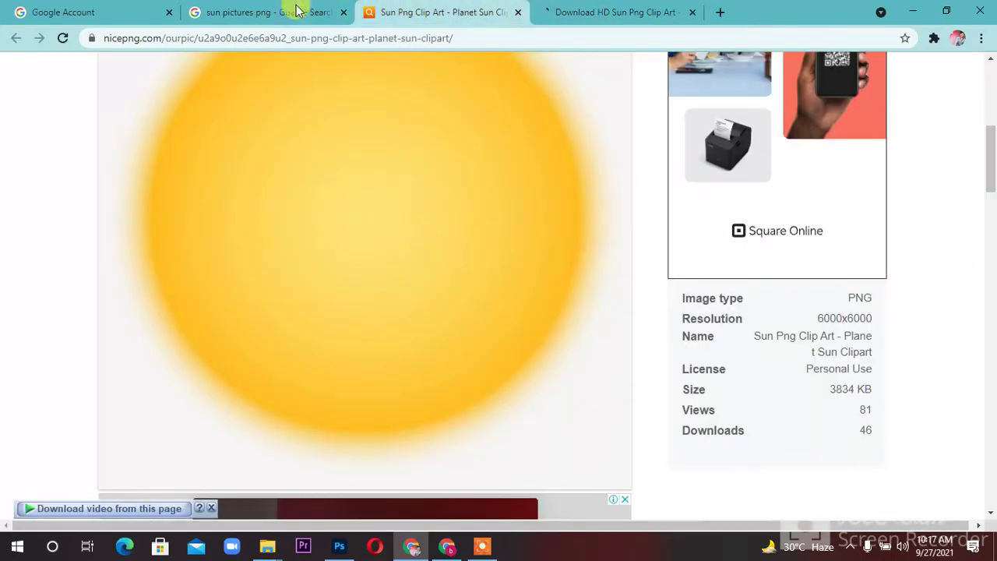
Save the previewed planet sun image from the Google results to the Documents folder as a PNG
left_click(301, 11)
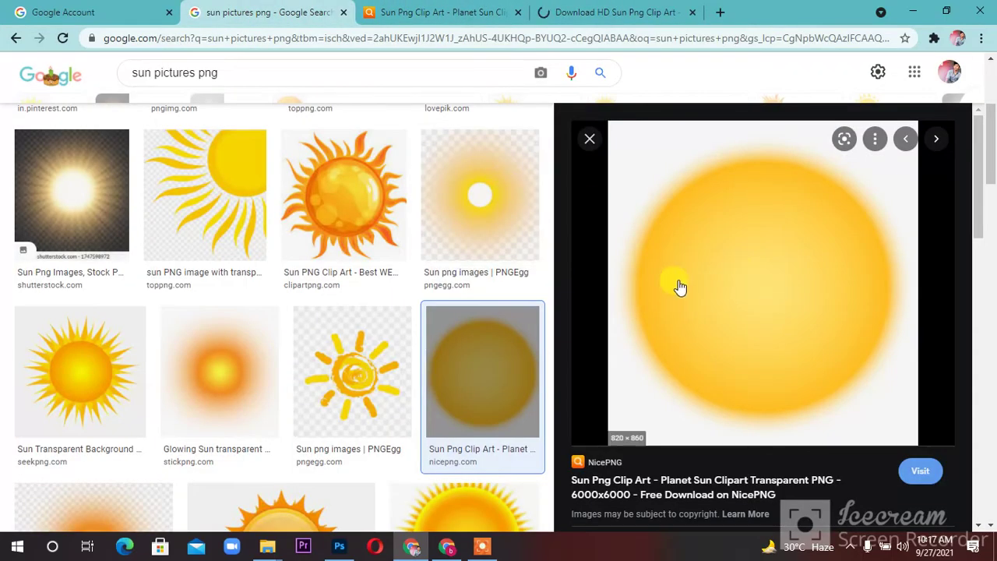
right_click(779, 241)
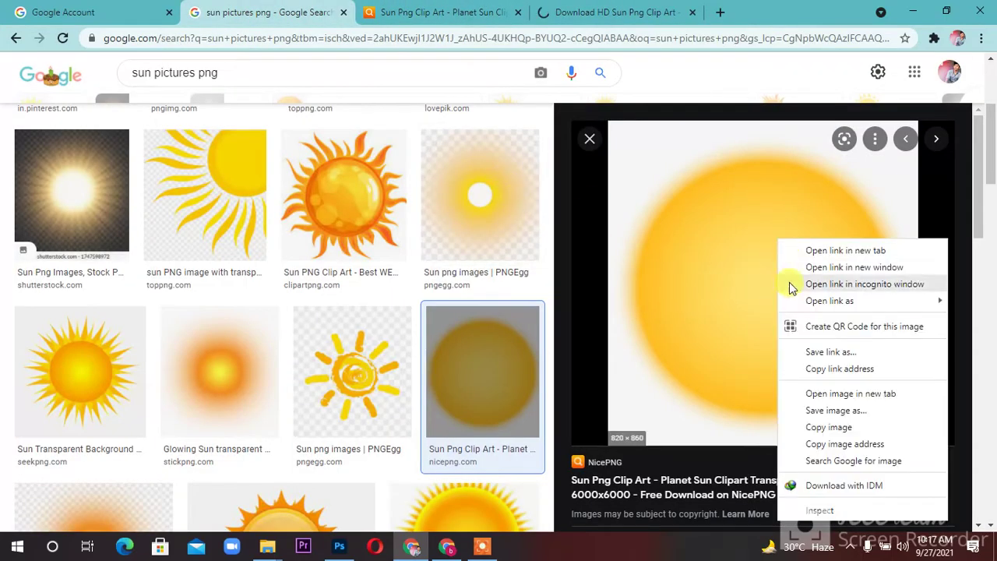
left_click(828, 411)
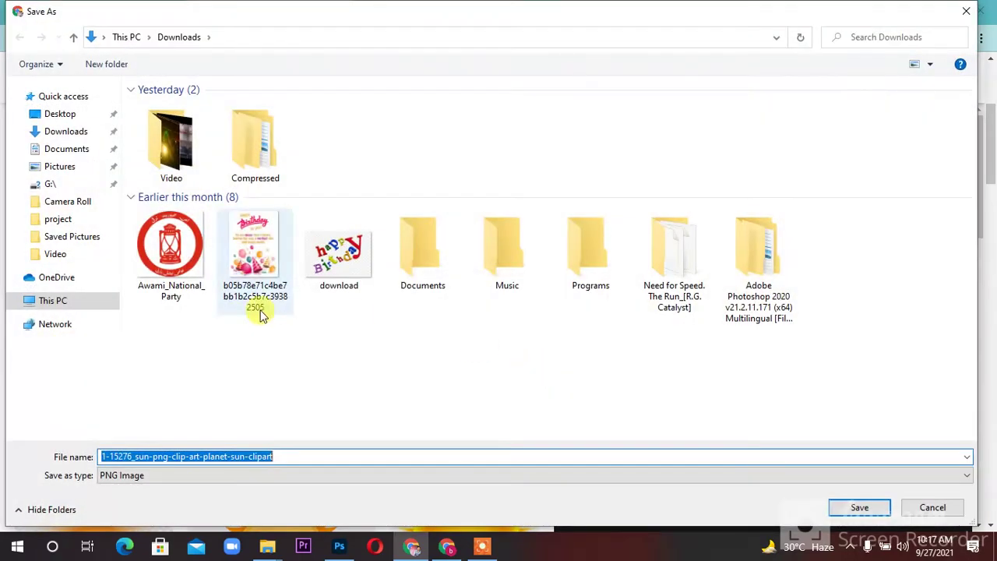
left_click(69, 116)
left_click(67, 166)
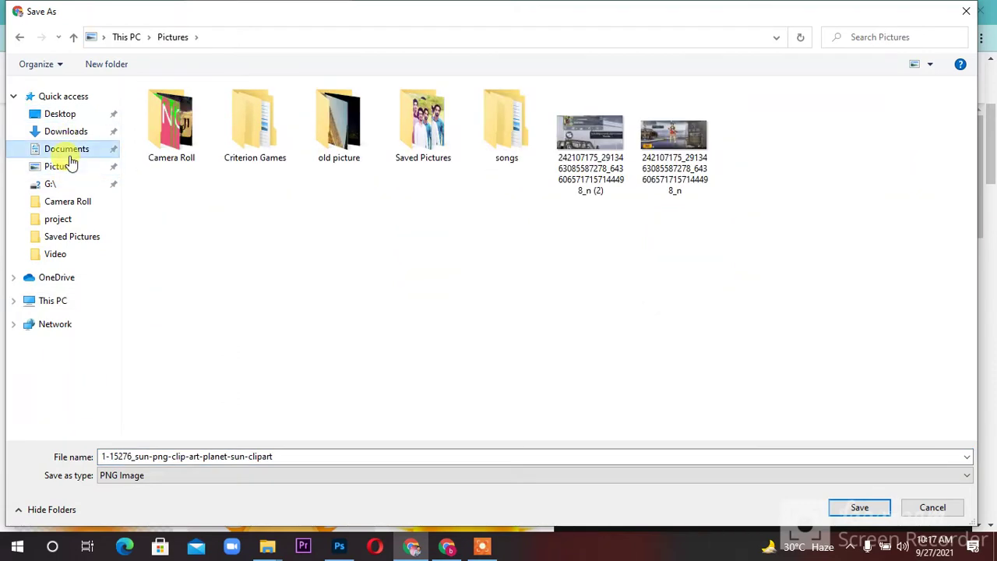
left_click(69, 153)
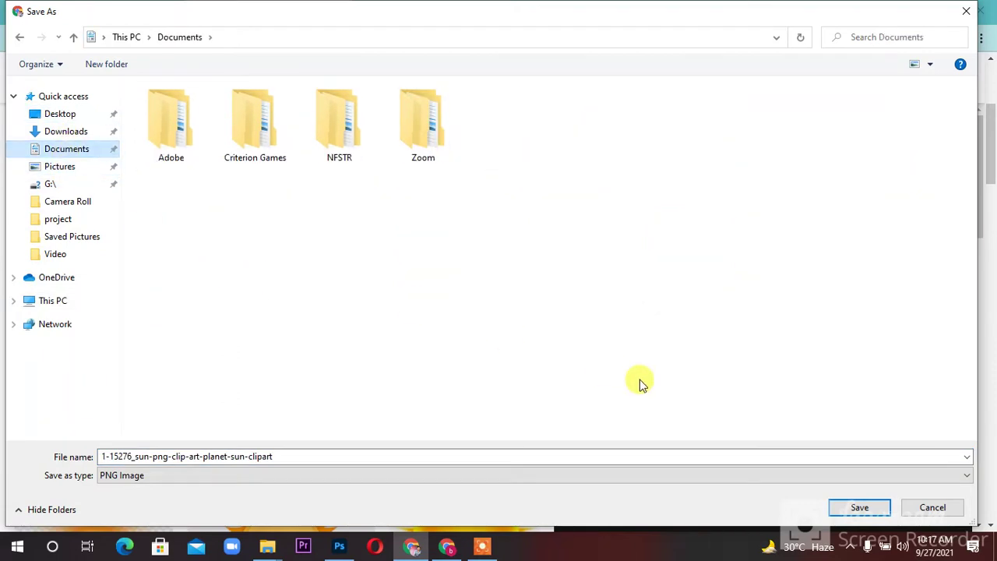
left_click(865, 508)
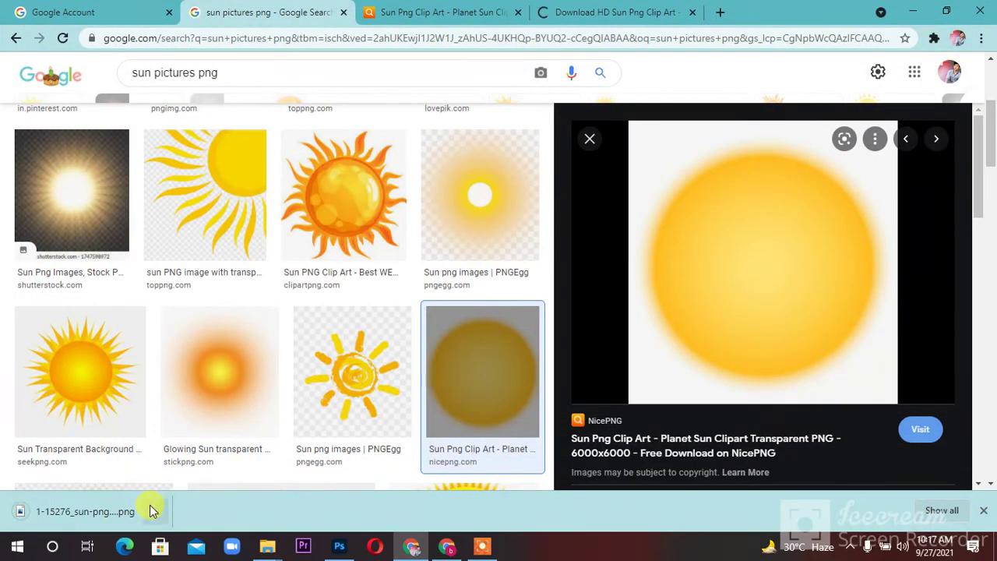
Show the downloaded sun PNG in its folder and place it in the Photoshop document at about X -130 px, Y -165 px
left_click(153, 508)
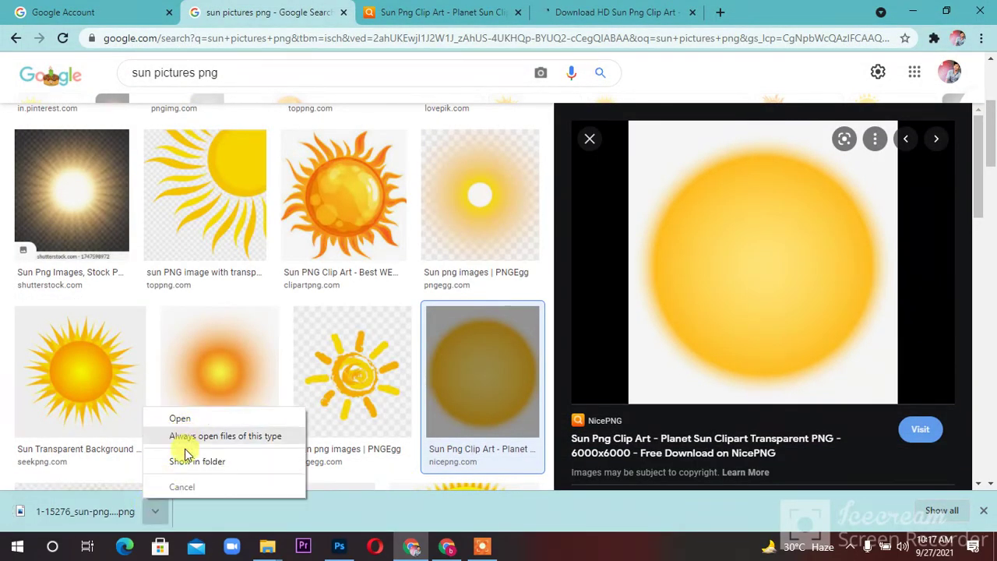
left_click(187, 464)
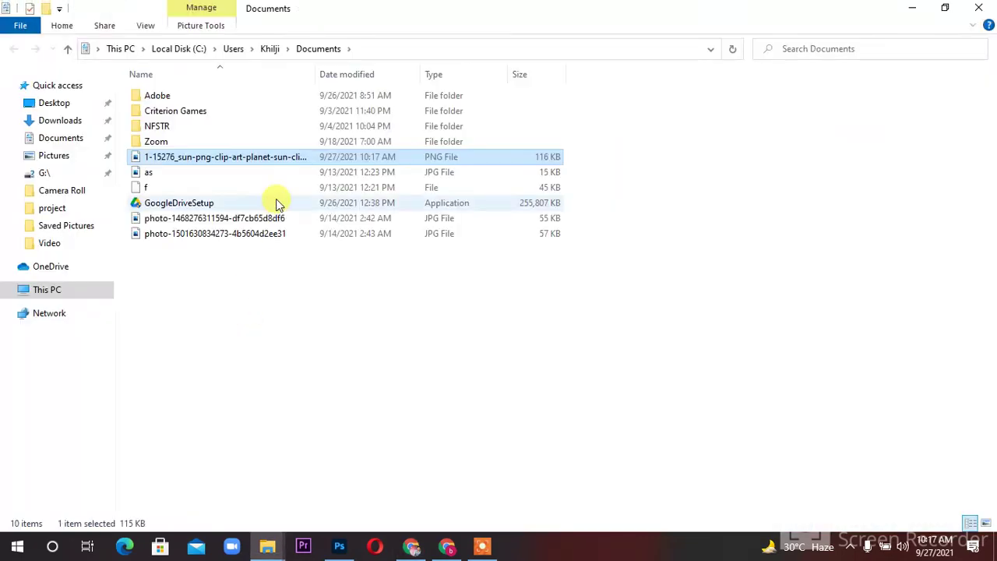
left_click_drag(211, 156, 336, 304)
left_click_drag(271, 228, 260, 205)
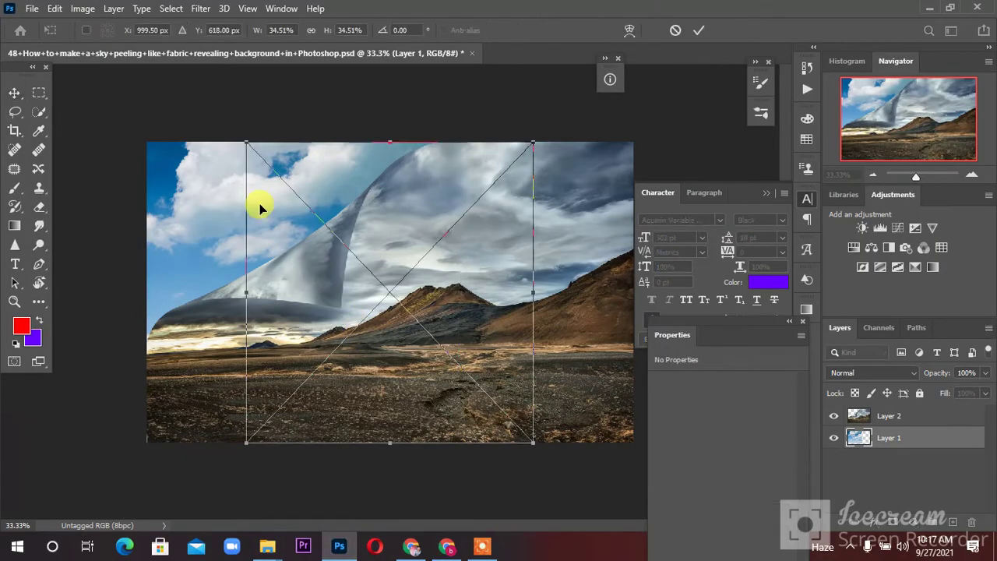
left_click_drag(392, 310, 229, 265)
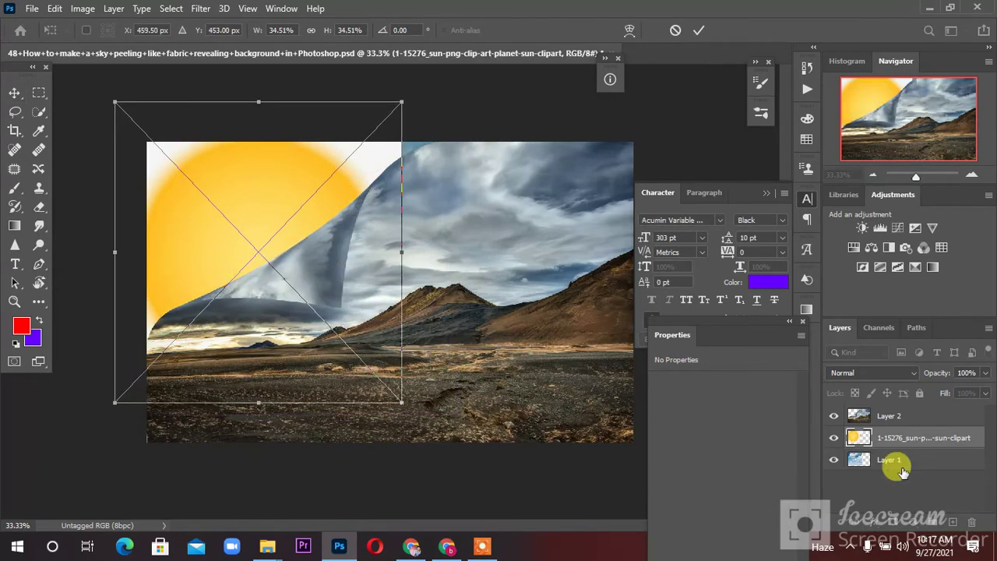
key("Return")
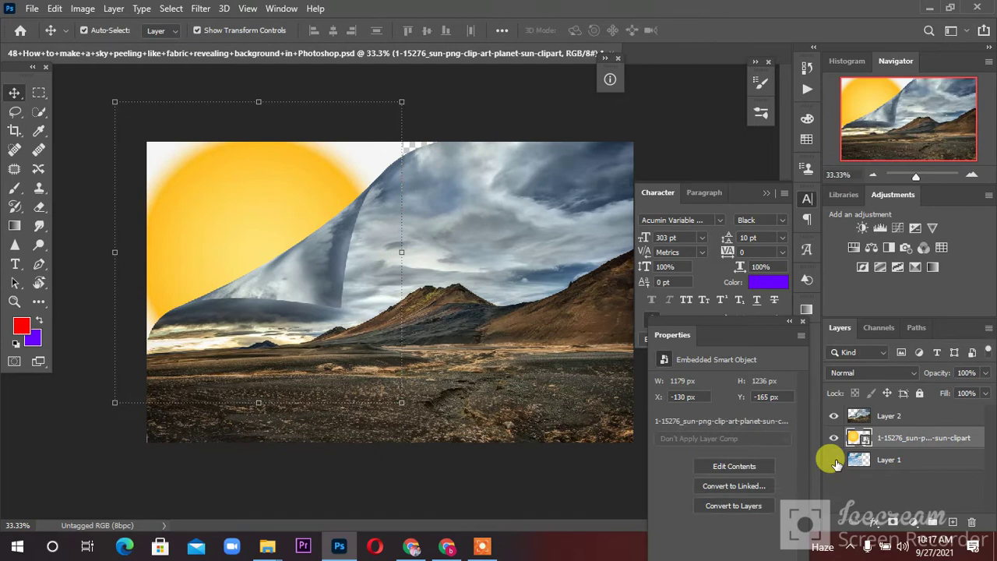
Hide the other layers and move the sun image toward the canvas centre, at about X 478 px, Y -132 px
left_click(834, 415)
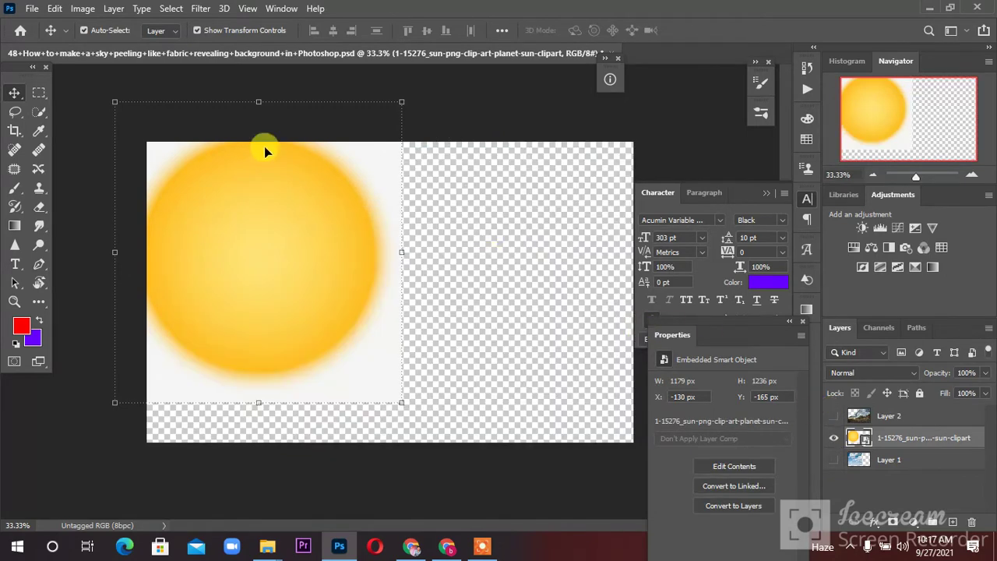
left_click_drag(264, 146, 412, 153)
Draw an elliptical marquee selection around the yellow sun disc and align it just inside the disc's blurred edge
left_click(39, 112)
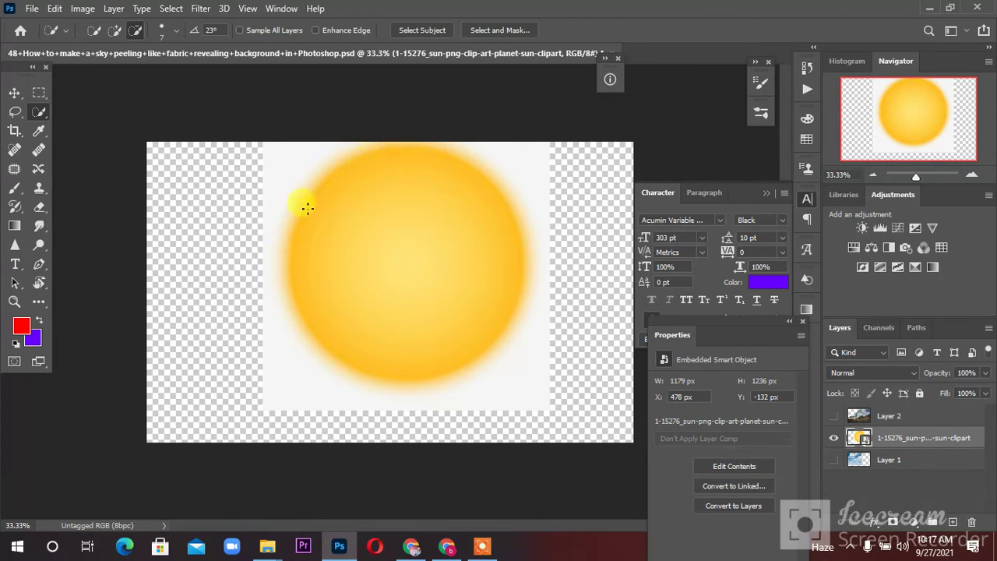
left_click(16, 113)
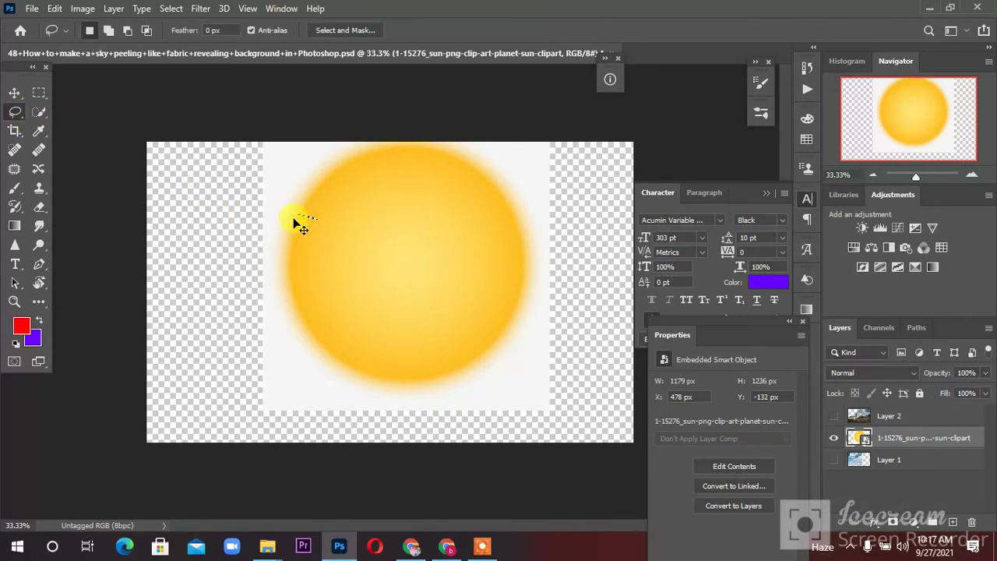
left_click(39, 92)
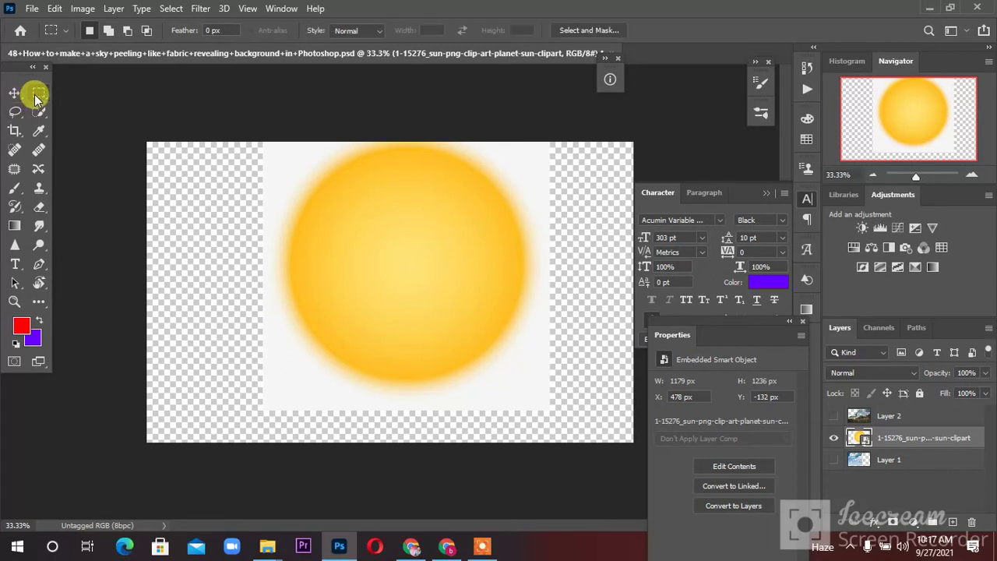
left_click(64, 103)
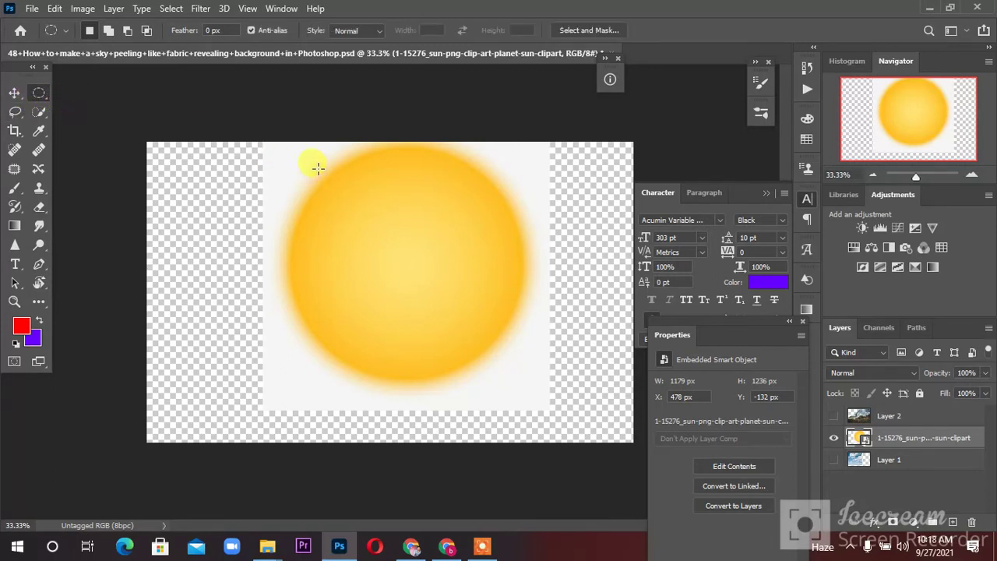
left_click_drag(318, 168, 535, 396)
left_click(483, 351)
left_click_drag(452, 318, 431, 294)
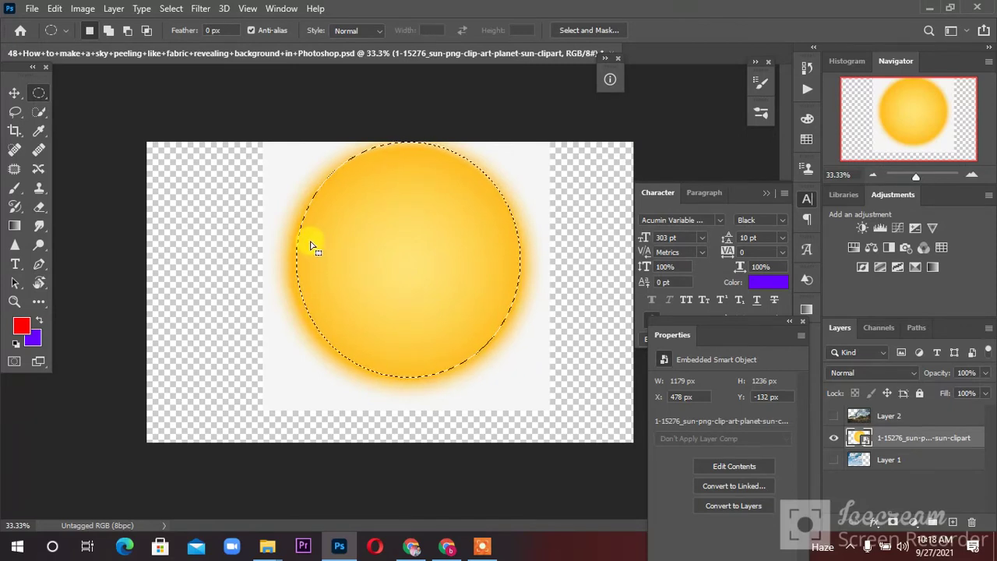
Mask the sun layer with the elliptical selection to hide its white background
key("Delete")
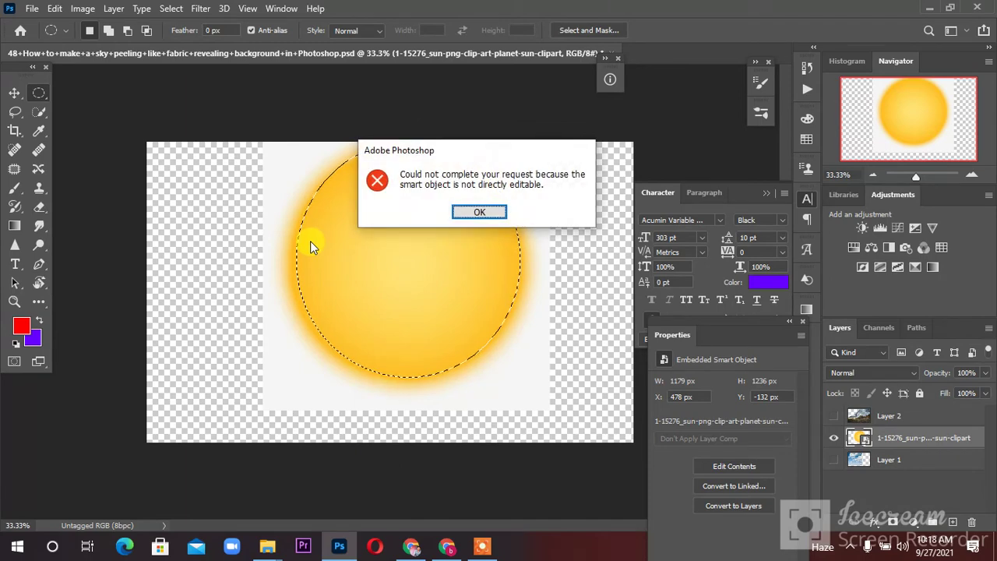
key("Return")
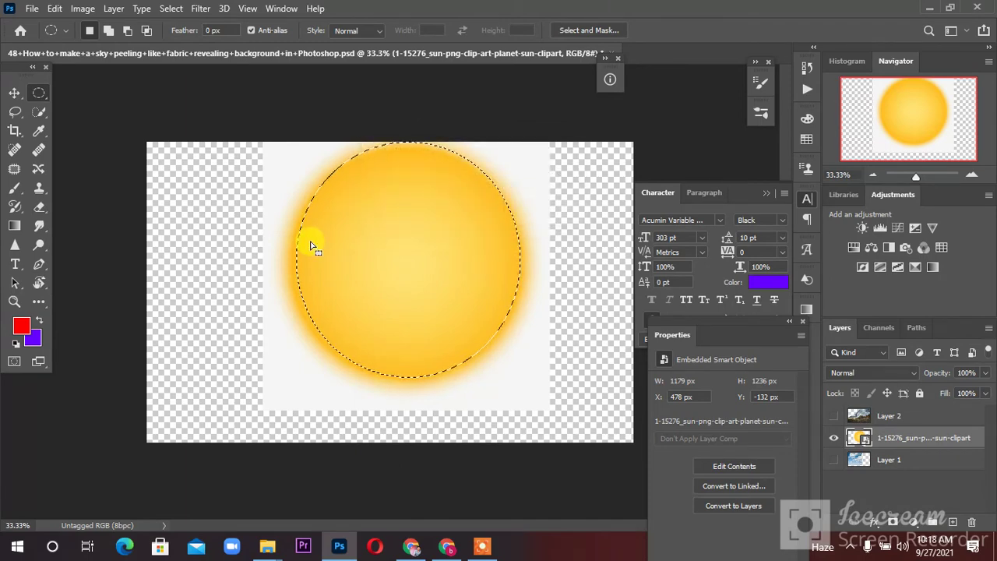
left_click(889, 524)
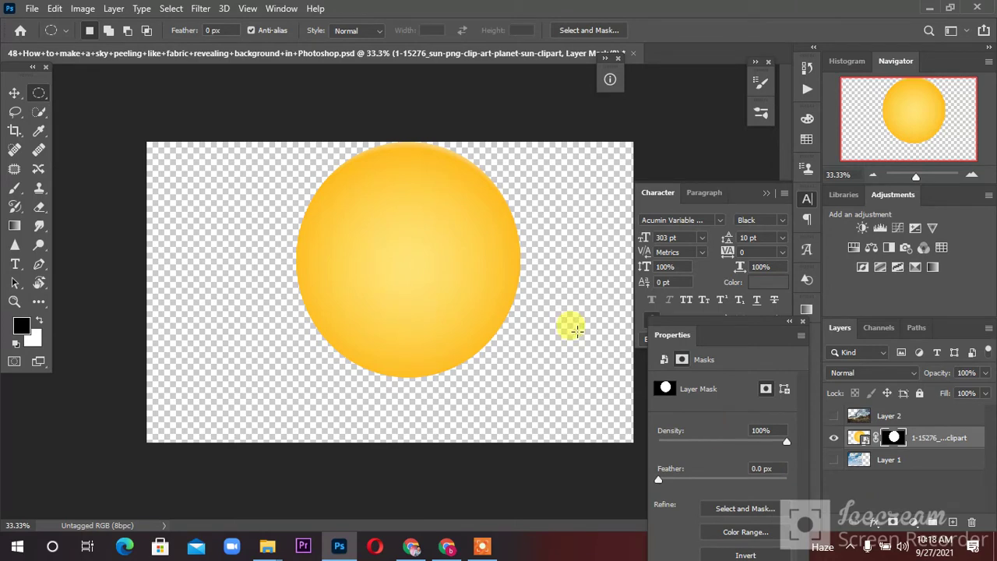
Shrink the masked sun to about 38% by 39% in the canvas's upper-left corner and make Layer 2 and Layer 1 visible
left_click(14, 93)
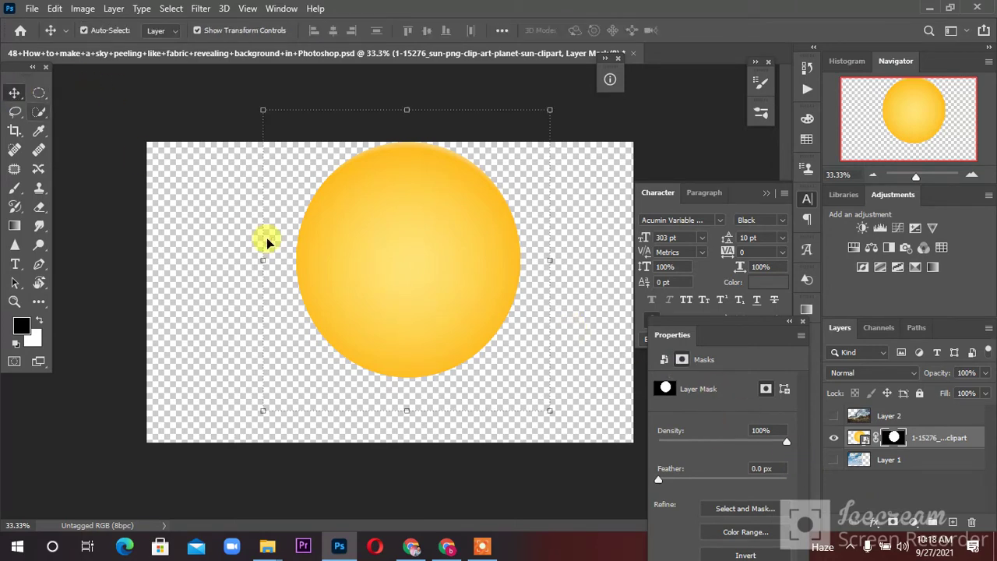
left_click_drag(262, 110, 441, 290)
left_click_drag(467, 323, 173, 167)
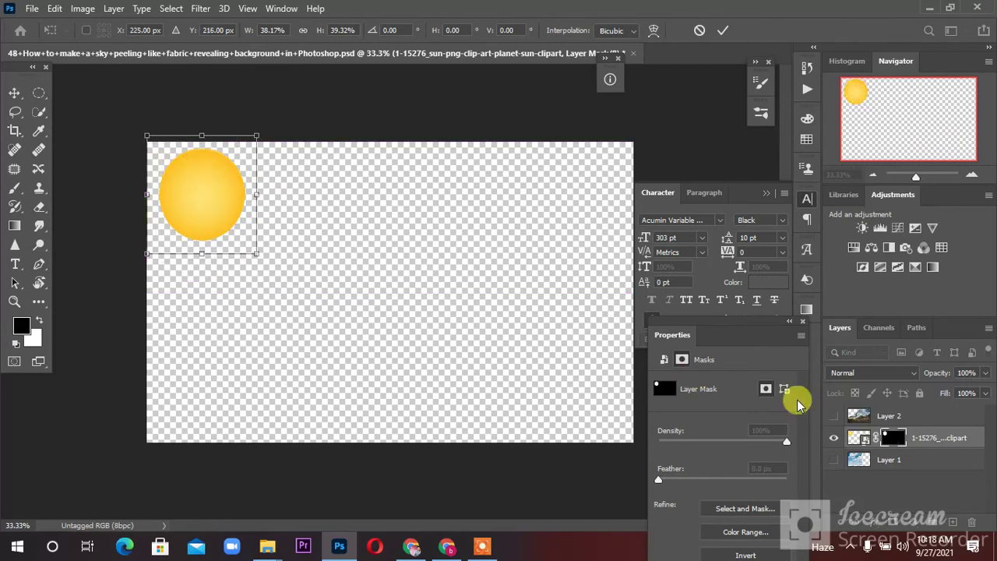
key("Return")
left_click(834, 417)
left_click(834, 460)
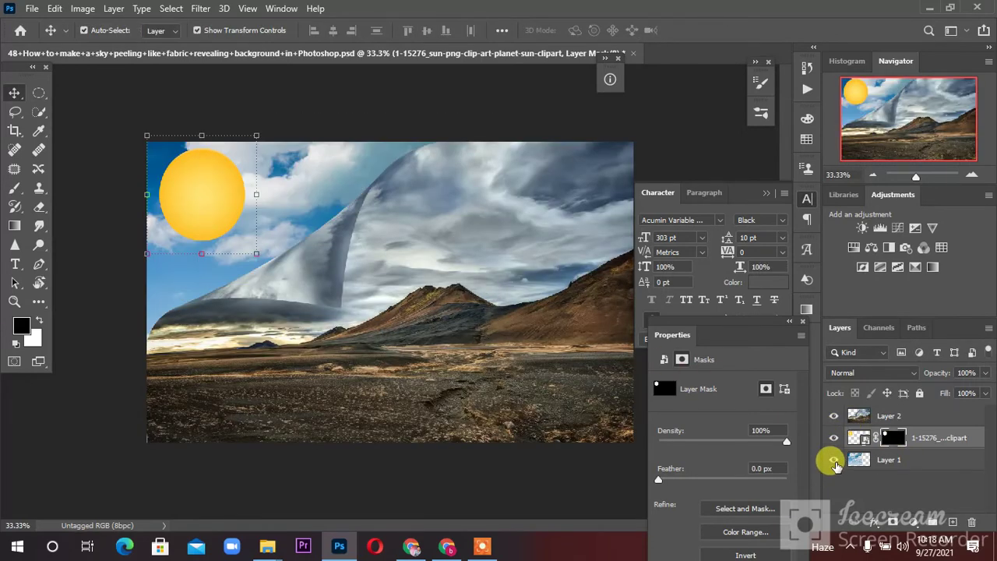
Shift the sun slightly right in the blue sky and scale it to about 111% width and 101% height
left_click_drag(209, 221, 219, 225)
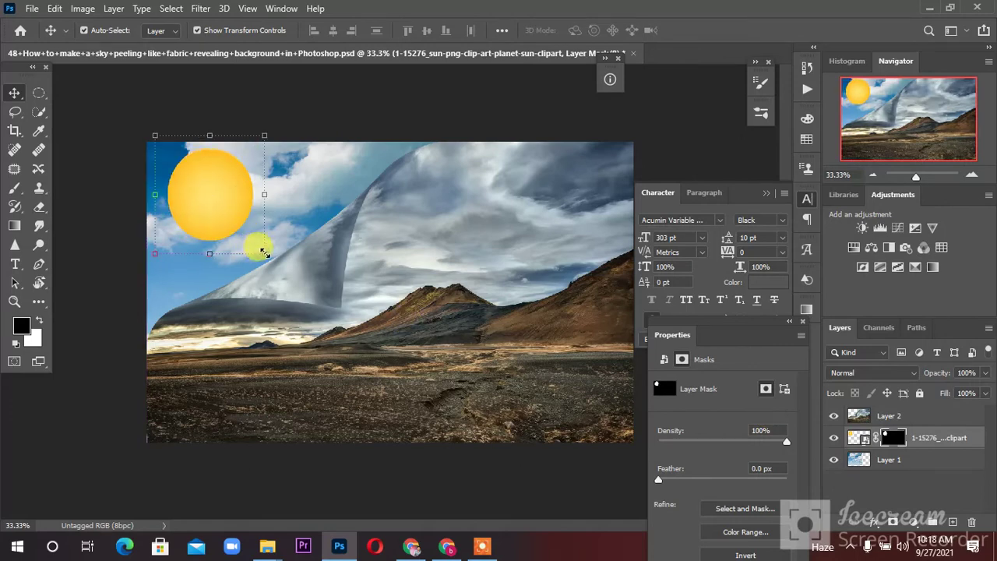
left_click_drag(265, 253, 274, 251)
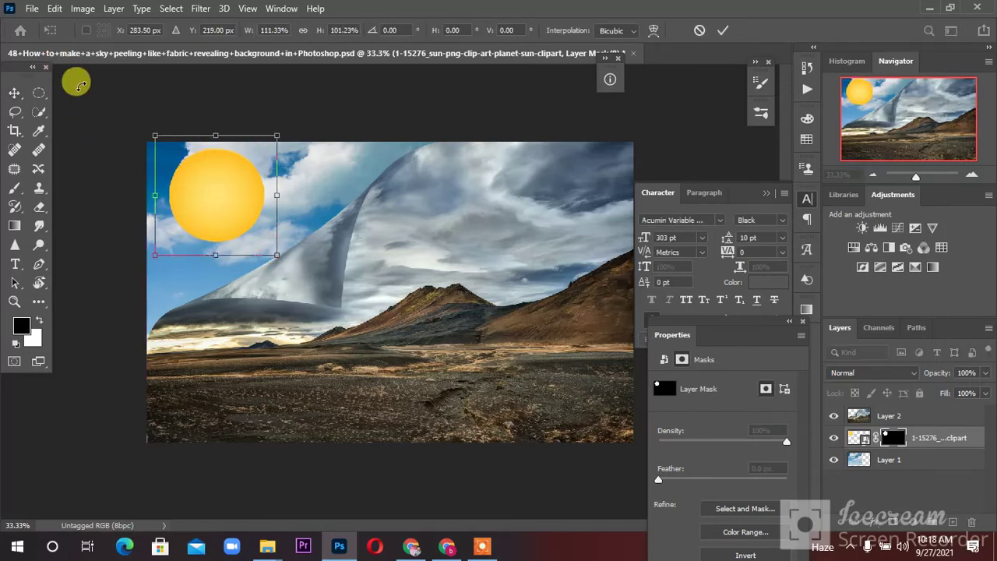
key("Return")
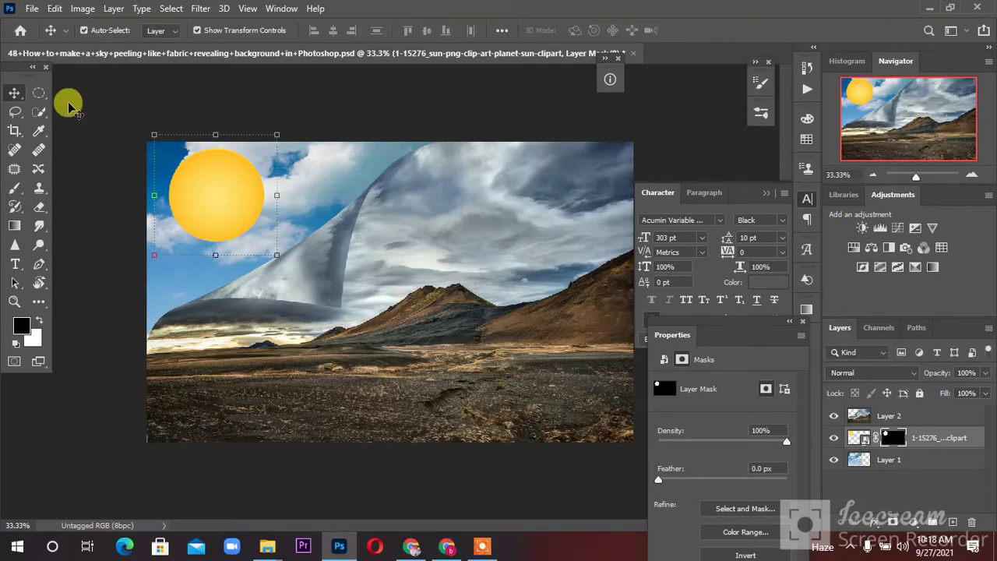
Choose brush 2 from the Free Smoke Photoshop Brushes 1 set and dab black over the sun on its layer mask
left_click(15, 188)
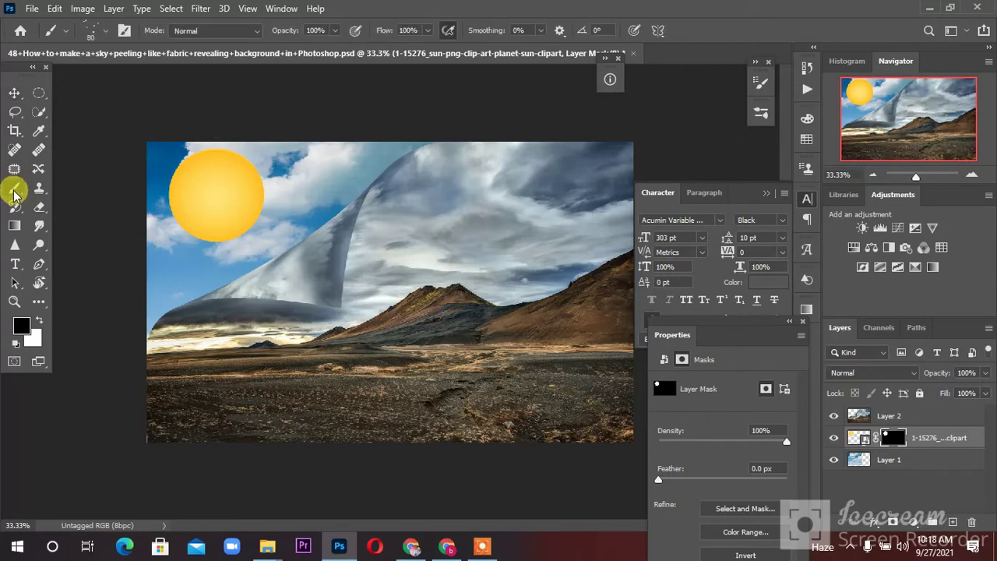
left_click(61, 35)
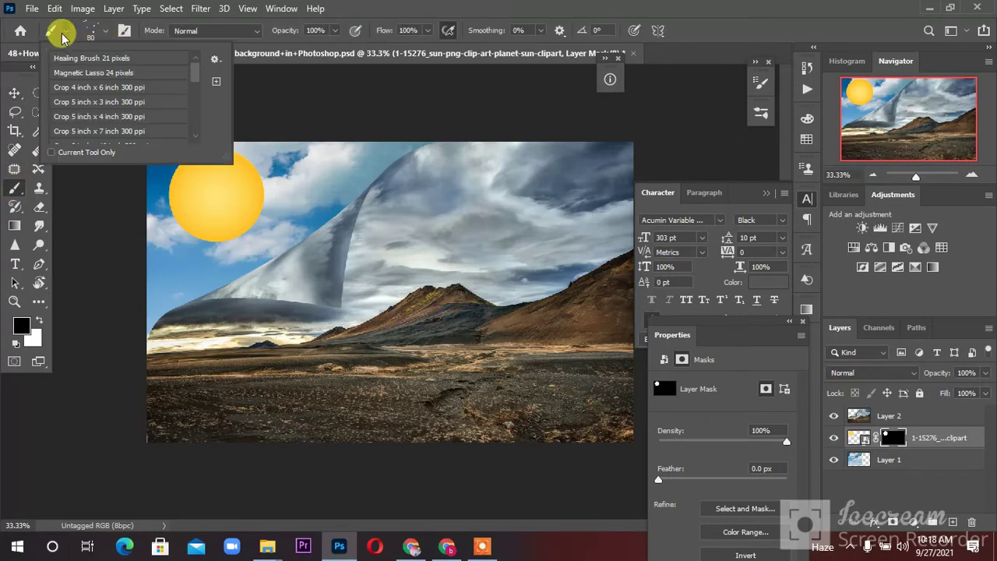
left_click(106, 35)
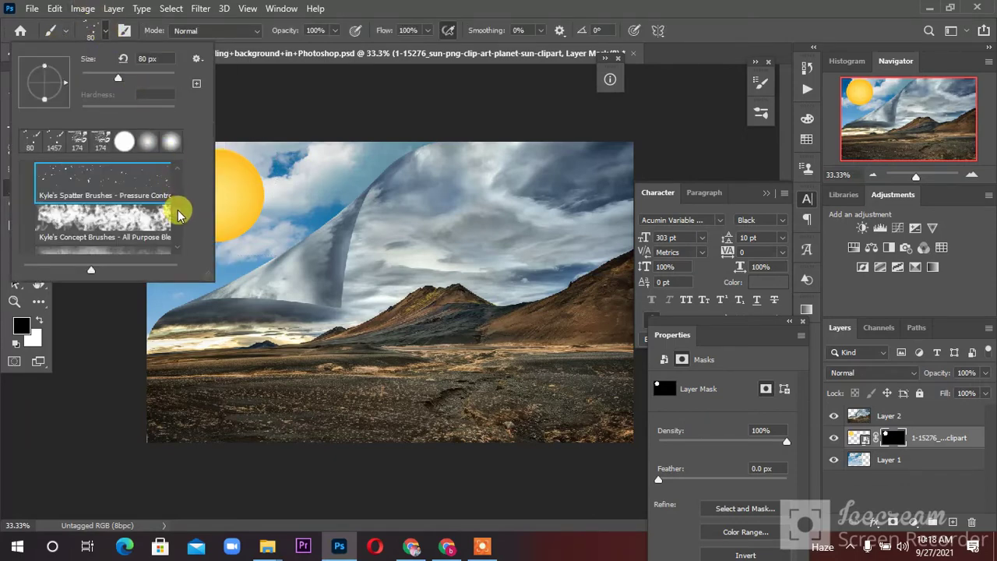
scroll(177, 219, "down", 10)
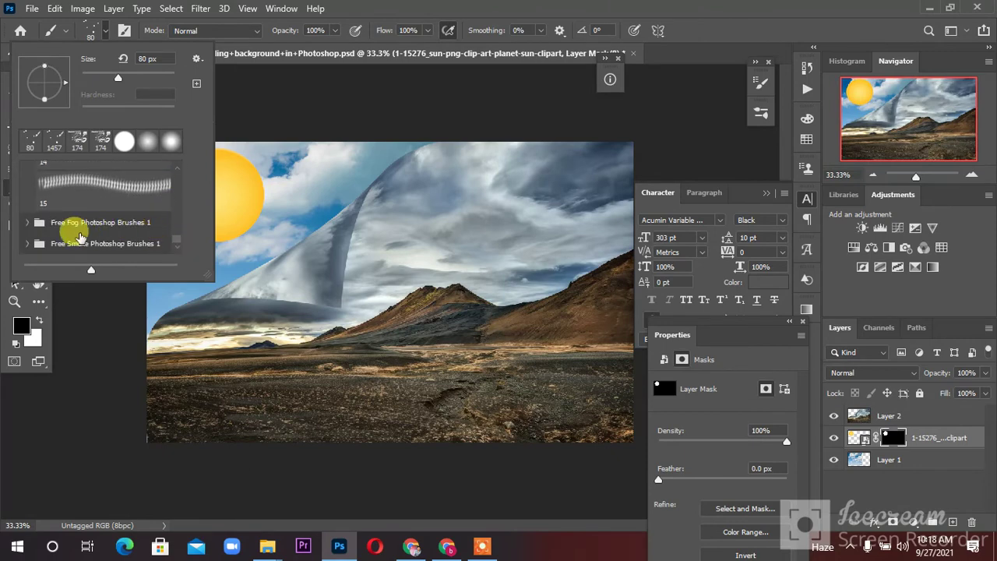
left_click(28, 243)
scroll(174, 223, "down", 2)
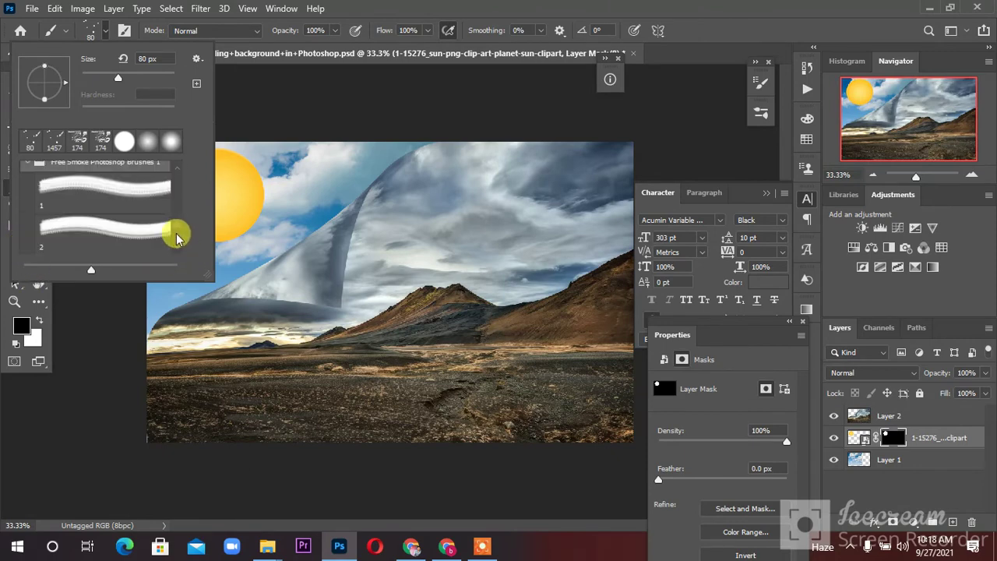
left_click(167, 226)
left_click(229, 191)
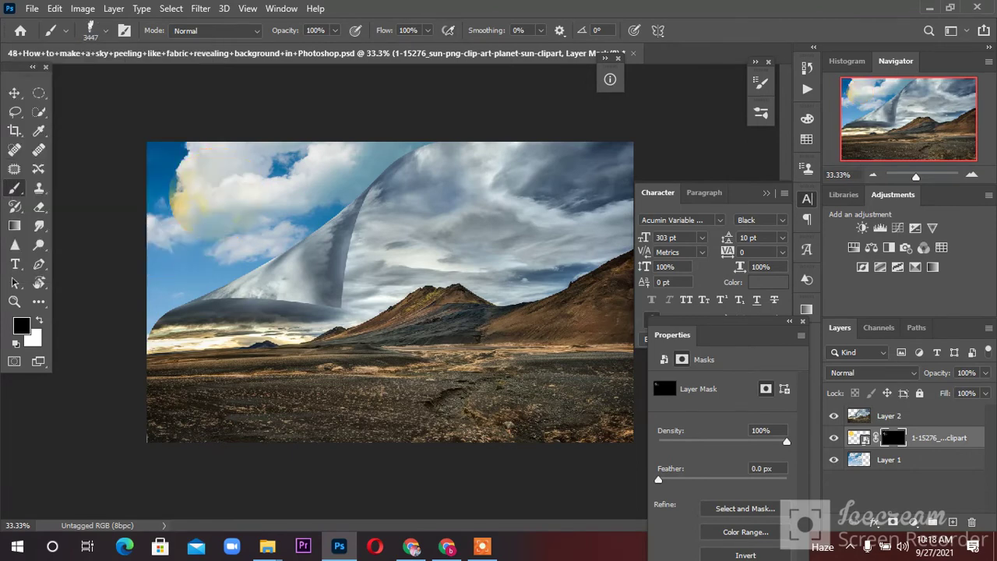
Set the smoke brush size to 161 px and paint black on the sun's mask over its lower-right part
left_click(98, 30)
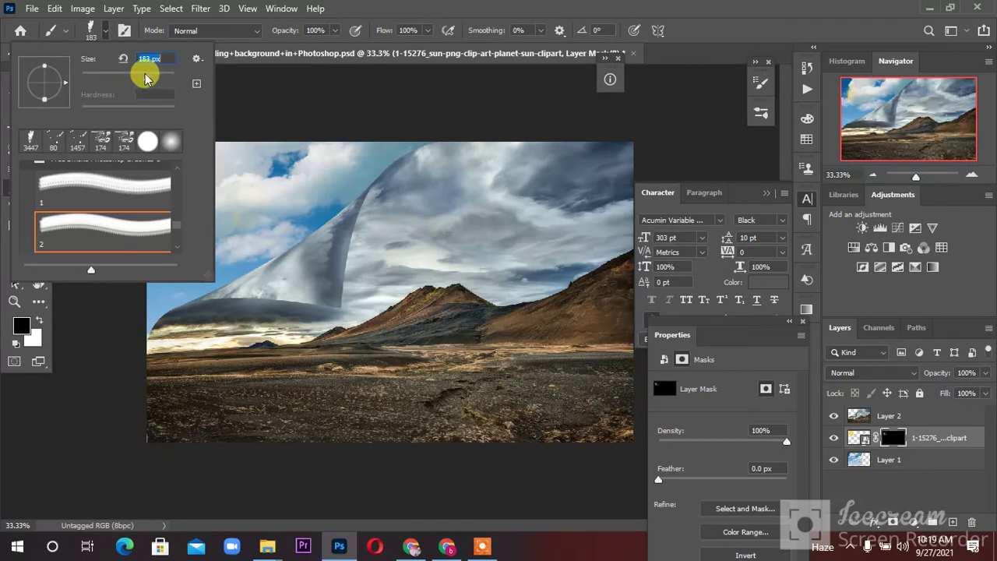
left_click_drag(145, 78, 111, 72)
left_click(265, 175)
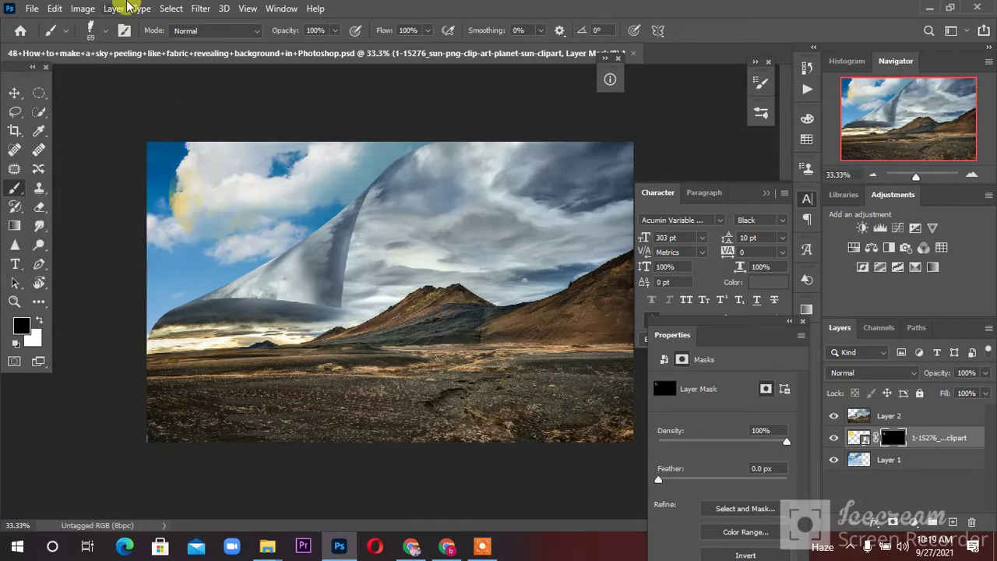
left_click(98, 30)
left_click_drag(125, 83, 138, 78)
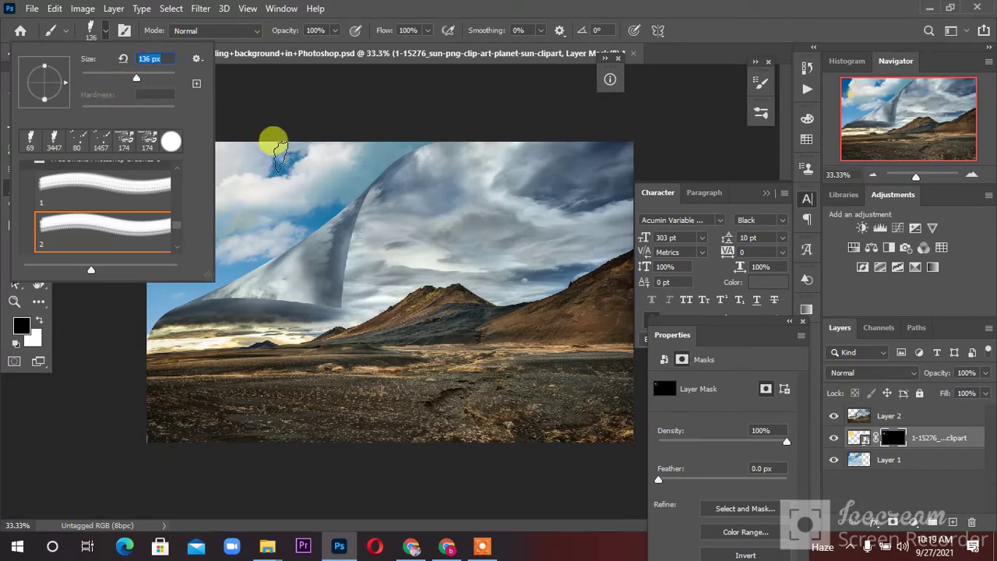
left_click(151, 59)
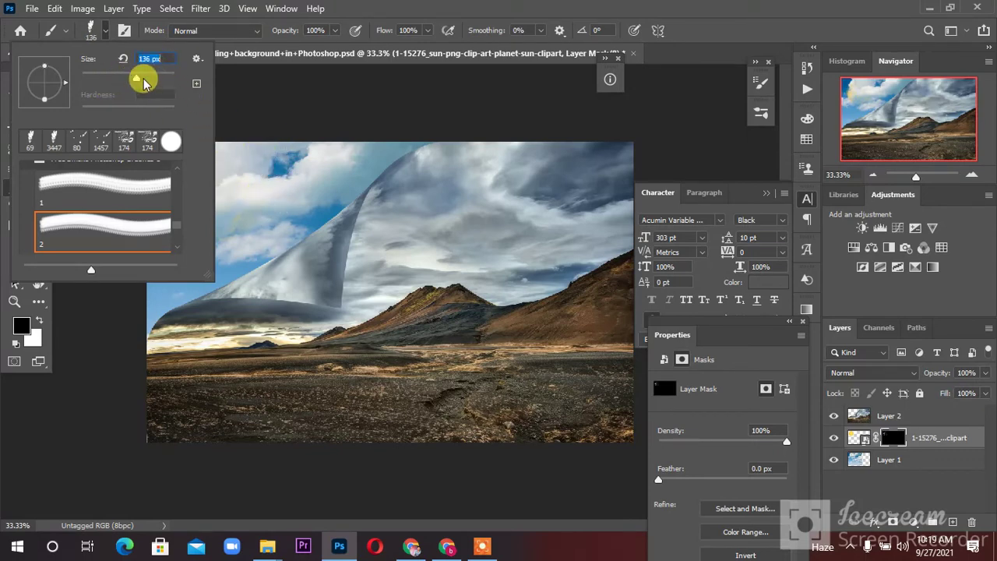
key("Return")
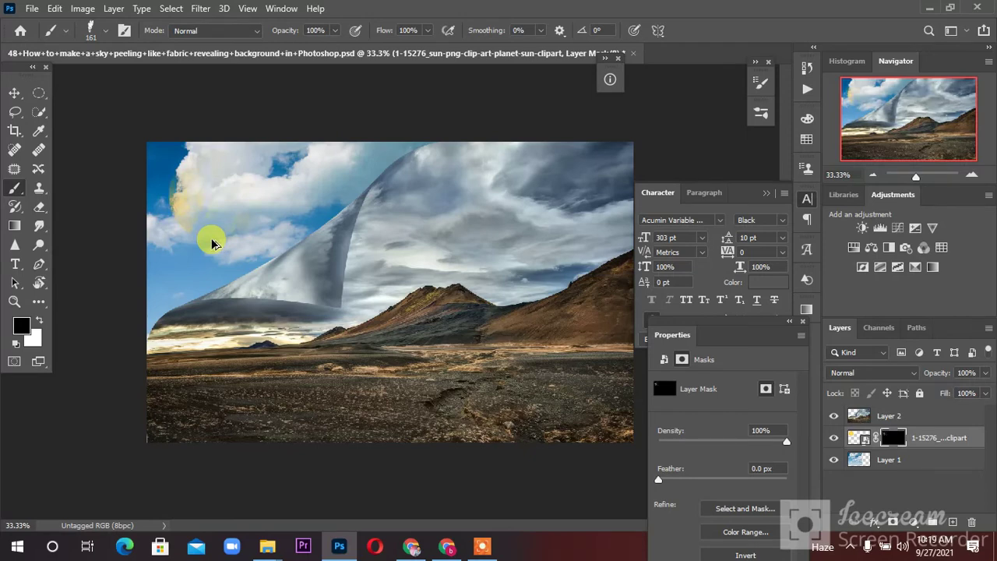
mouse_move(212, 244)
left_mouse_down()
mouse_move(220, 207)
mouse_move(270, 266)
mouse_move(199, 222)
mouse_move(319, 193)
mouse_move(309, 188)
mouse_move(235, 212)
mouse_move(169, 251)
mouse_move(266, 174)
mouse_move(360, 165)
mouse_move(155, 250)
mouse_move(407, 116)
mouse_move(190, 238)
mouse_move(340, 165)
mouse_move(244, 219)
mouse_move(175, 232)
mouse_move(288, 221)
mouse_move(152, 268)
left_mouse_up()
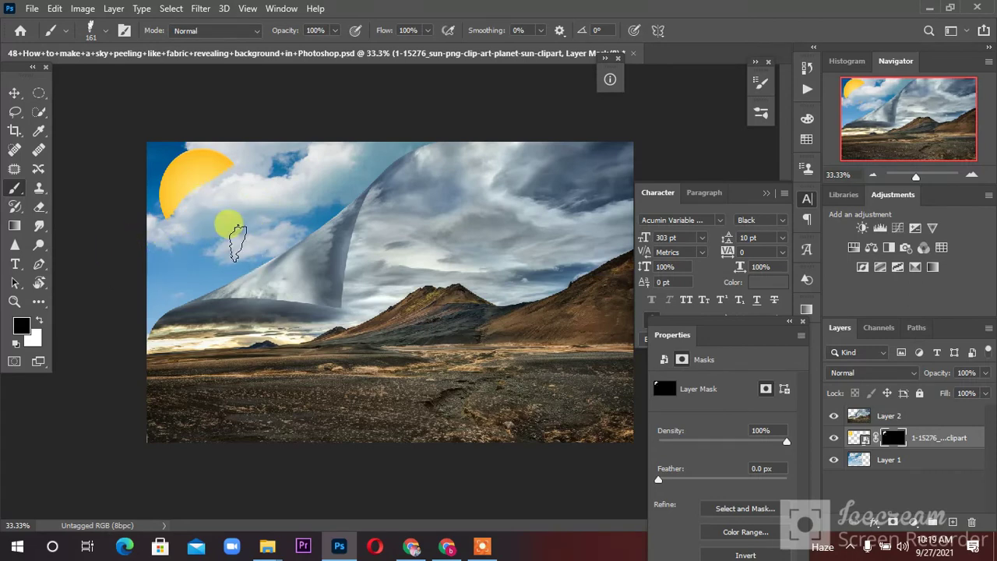